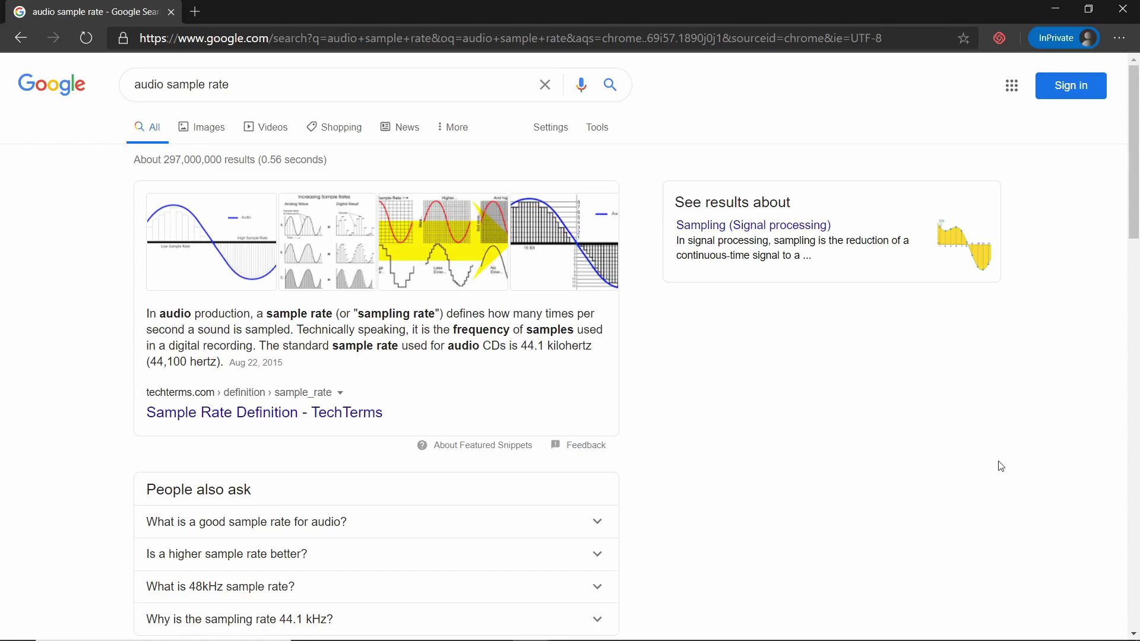
Look up 'audio sample rate' on Google, finding 44.1 kHz cited as the CD standard
{"action": "mouse_move", "coordinate": [1016, 631]}
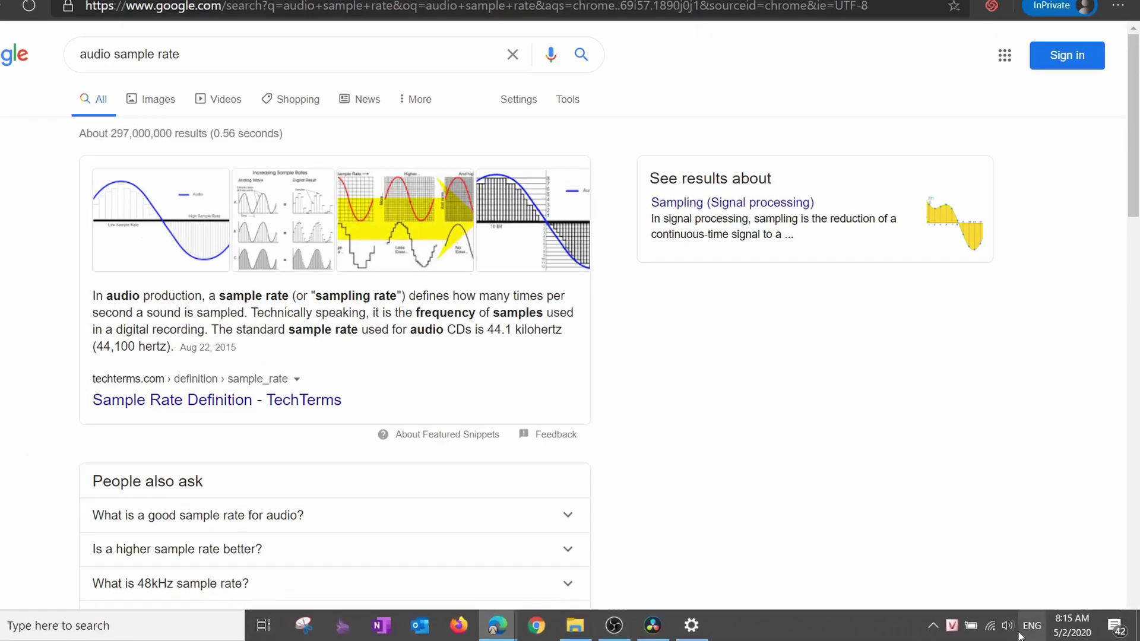
Change the Windows speakers' default format to 16 bit, 48000 Hz (DVD Quality) and accept the change
{"action": "right_click", "coordinate": [925, 617]}
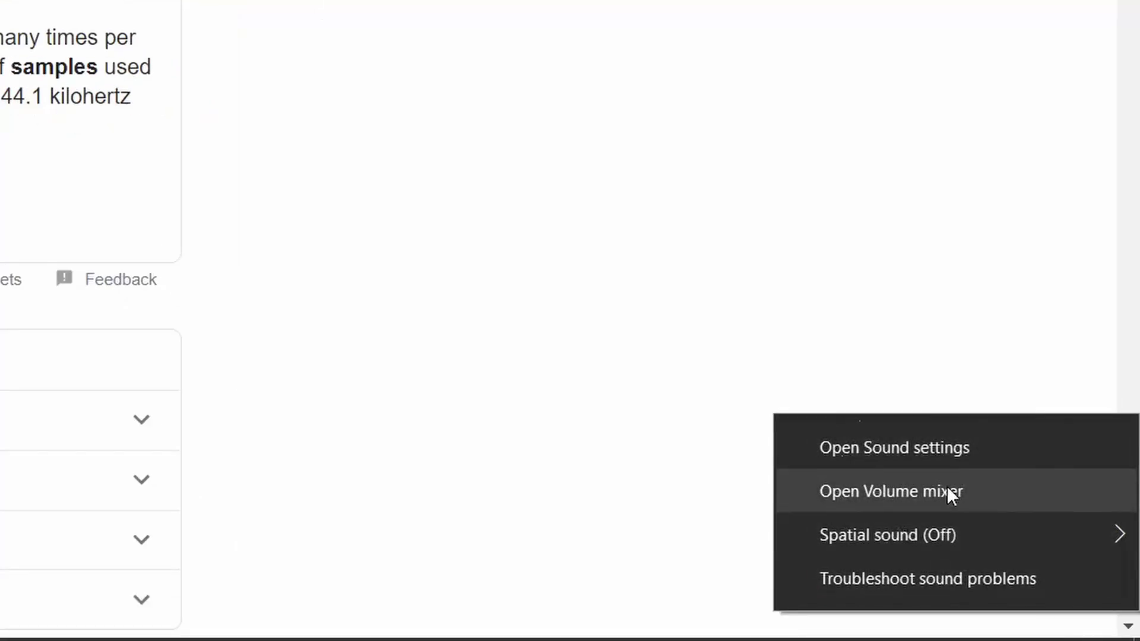
{"action": "left_click", "coordinate": [948, 490]}
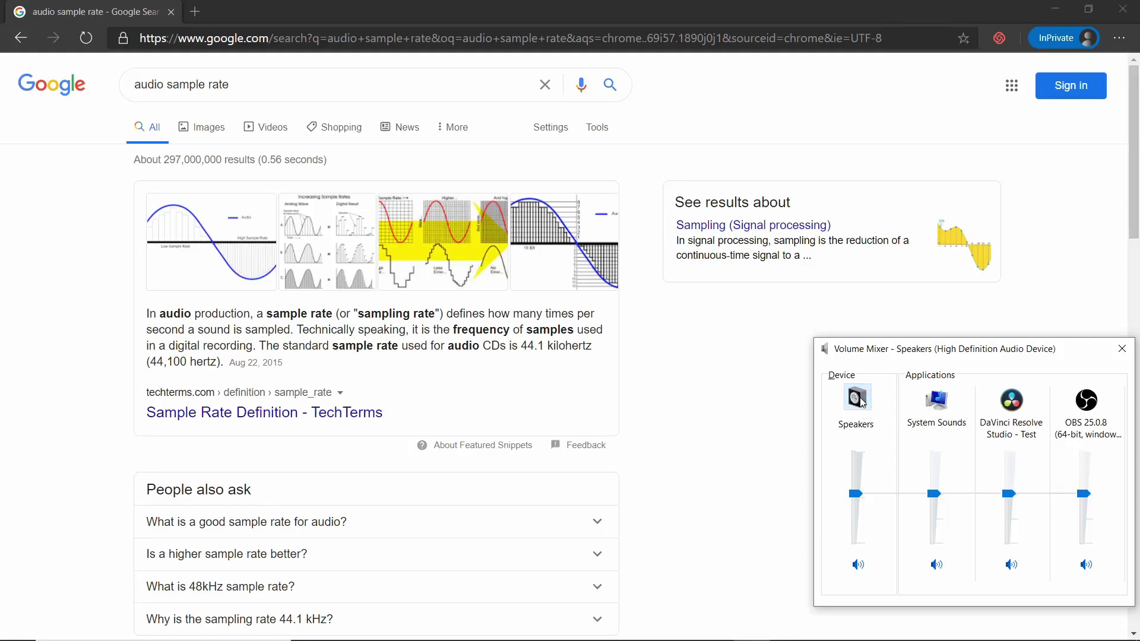
{"action": "left_click", "coordinate": [858, 400]}
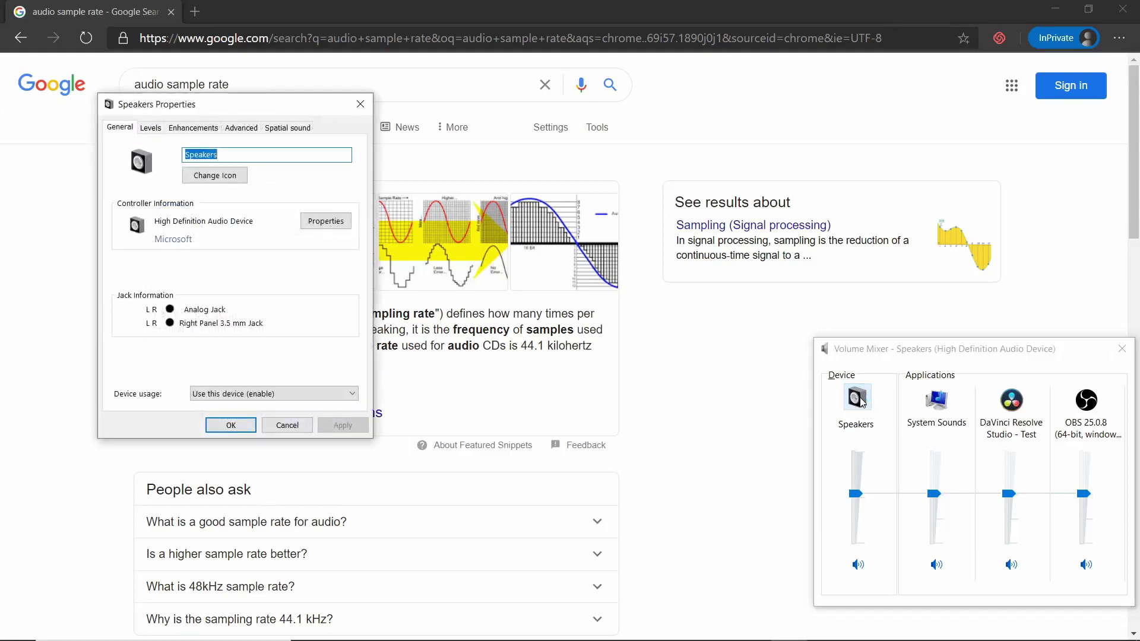
{"action": "left_click", "coordinate": [241, 127]}
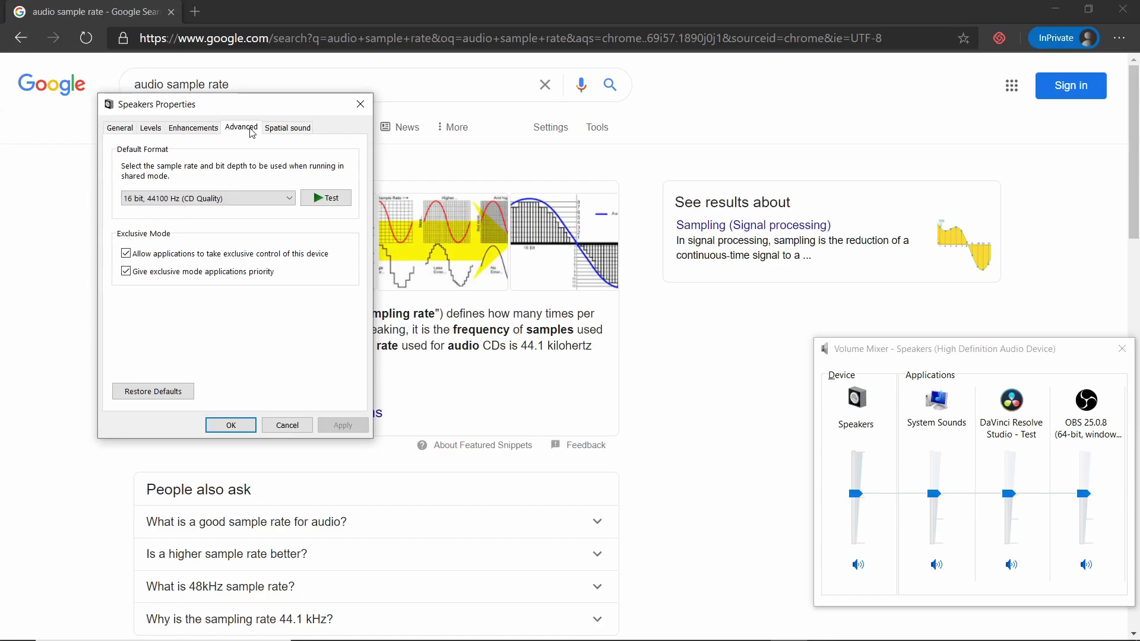
{"action": "left_click", "coordinate": [239, 198]}
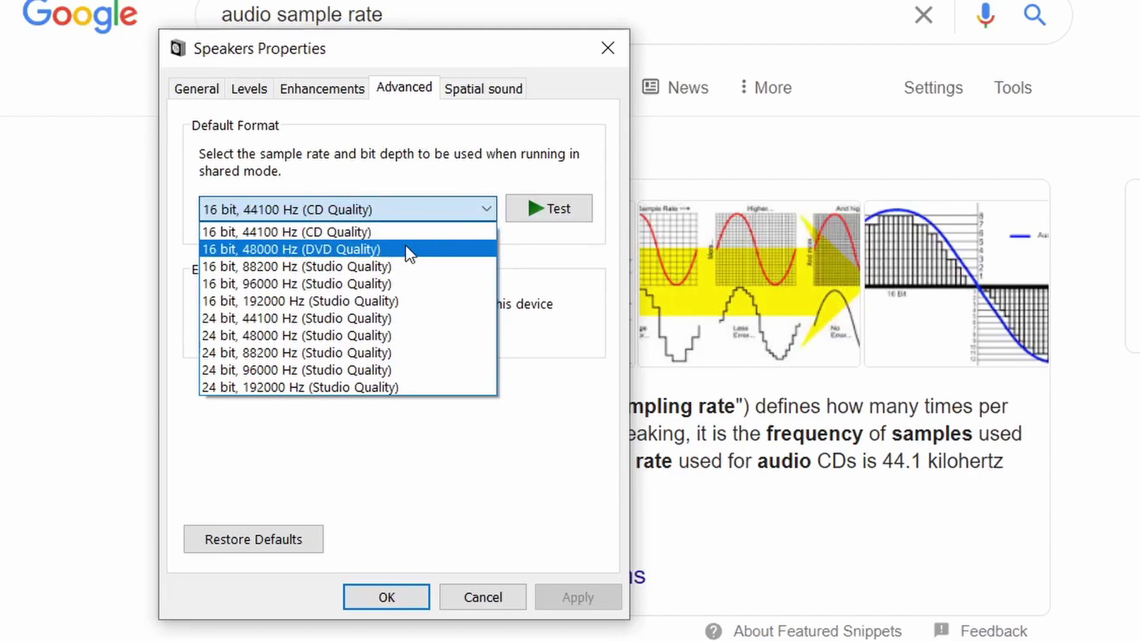
{"action": "left_click", "coordinate": [408, 249]}
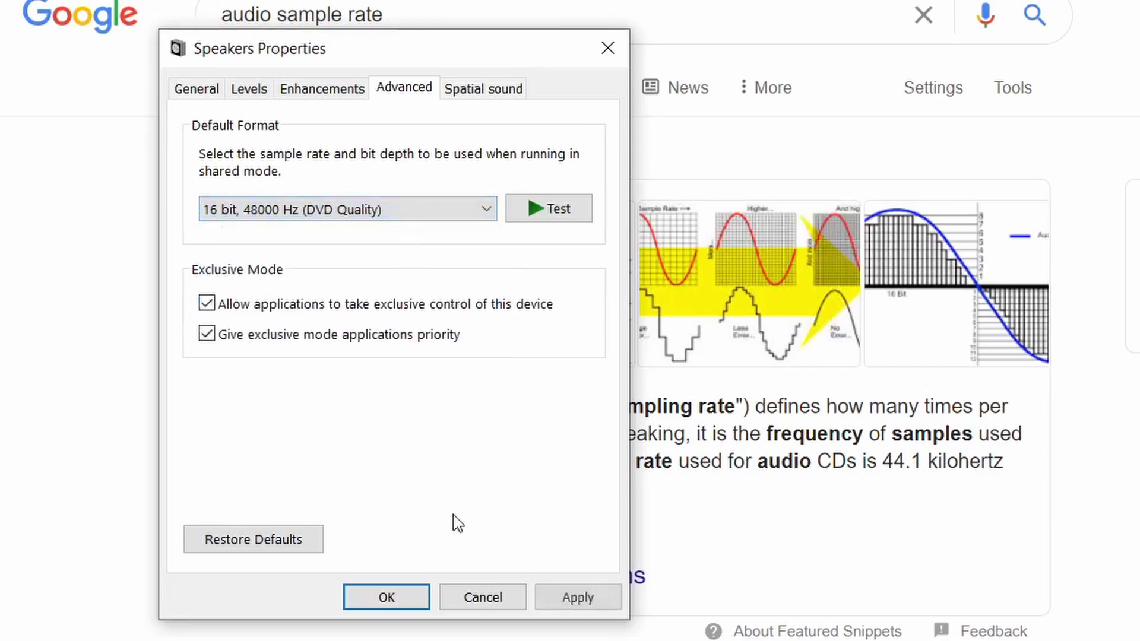
{"action": "left_click", "coordinate": [406, 591]}
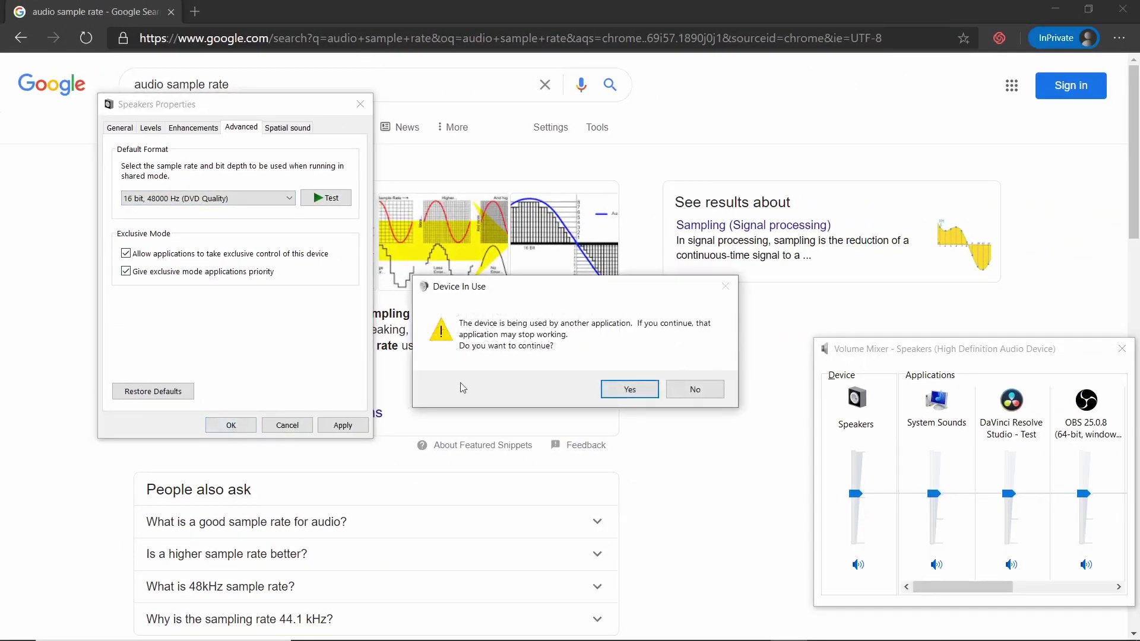
{"action": "left_click", "coordinate": [629, 391]}
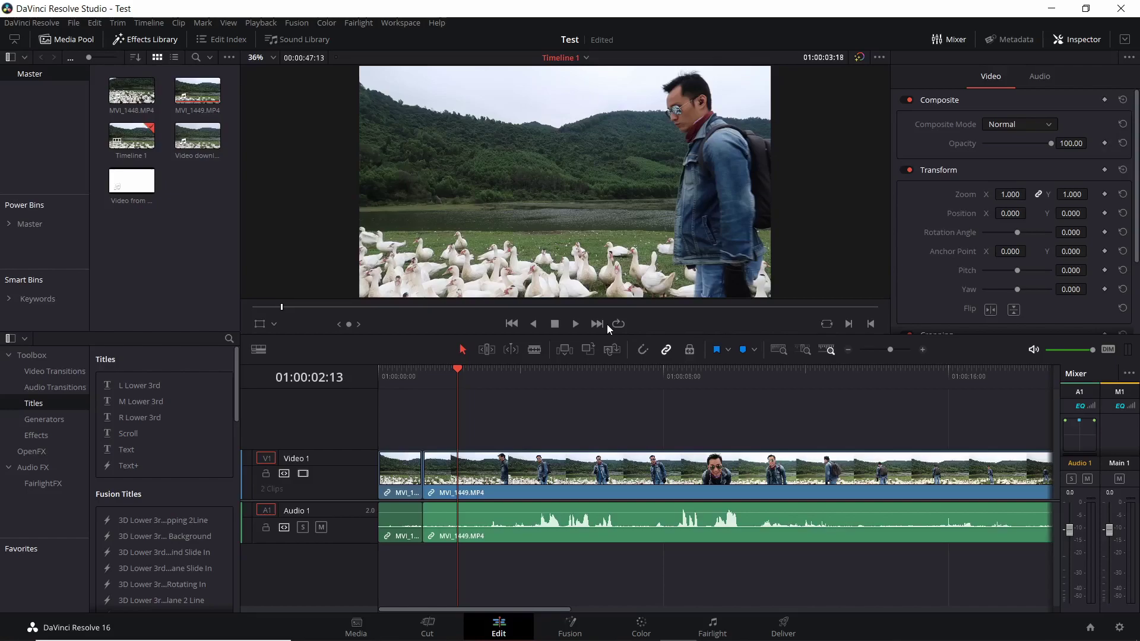
Play and stop Timeline 1 to test whether it has sound
{"action": "key", "text": "space"}
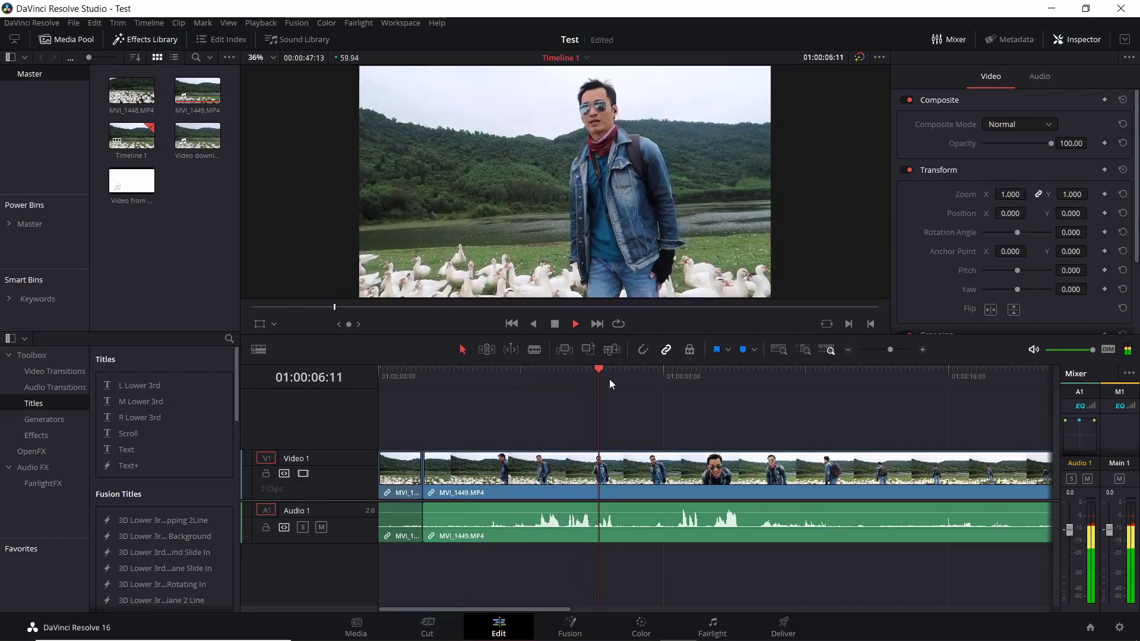
{"action": "key", "text": "space"}
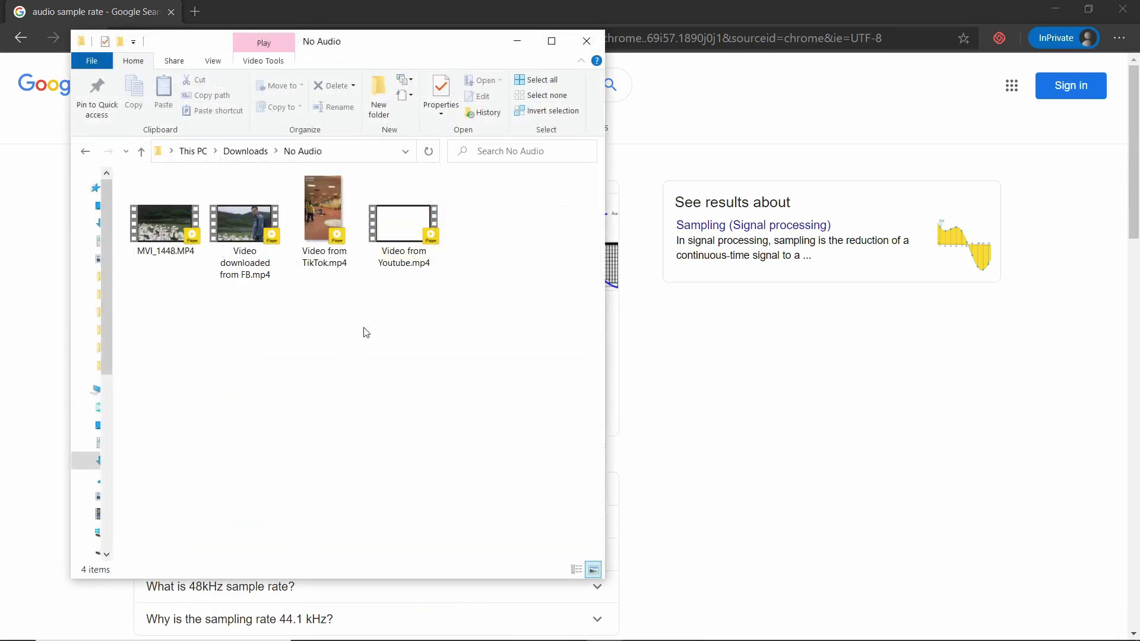
Confirm in its Properties Details that Video downloaded from FB.mp4 has a 24.000 kHz audio sample rate
{"action": "left_click", "coordinate": [238, 230]}
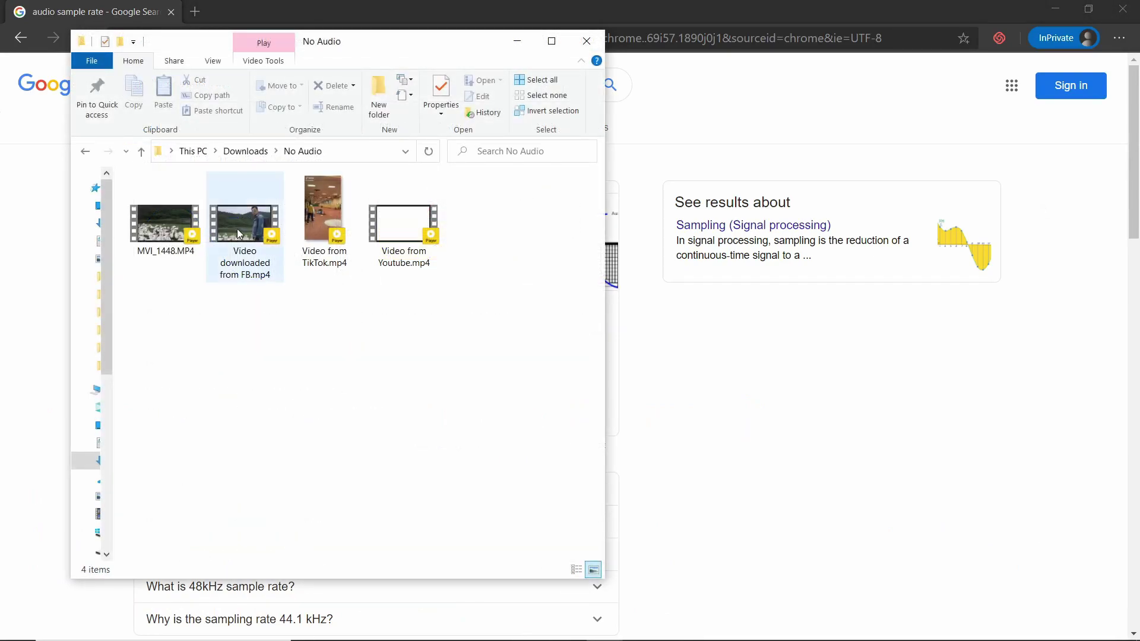
{"action": "right_click", "coordinate": [237, 229]}
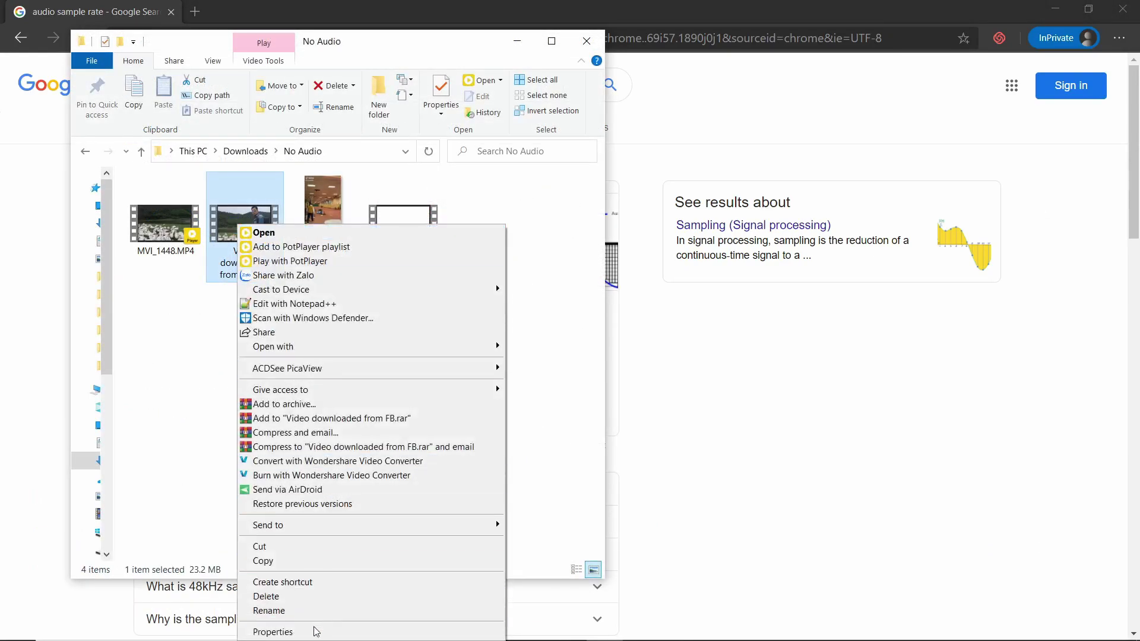
{"action": "left_click", "coordinate": [315, 631]}
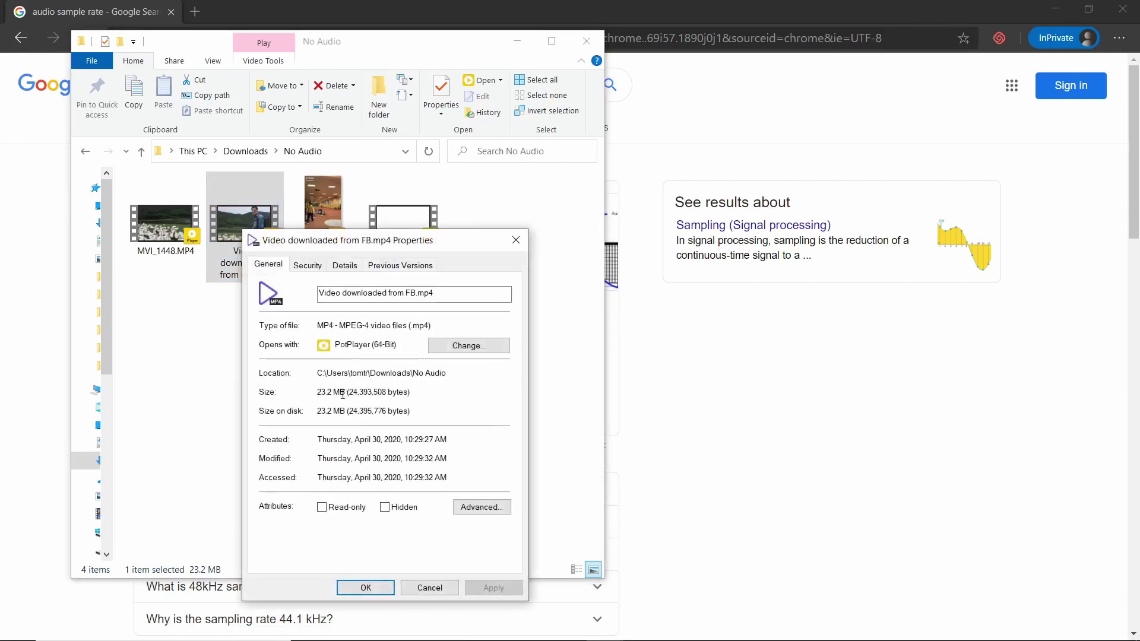
{"action": "left_click", "coordinate": [344, 266]}
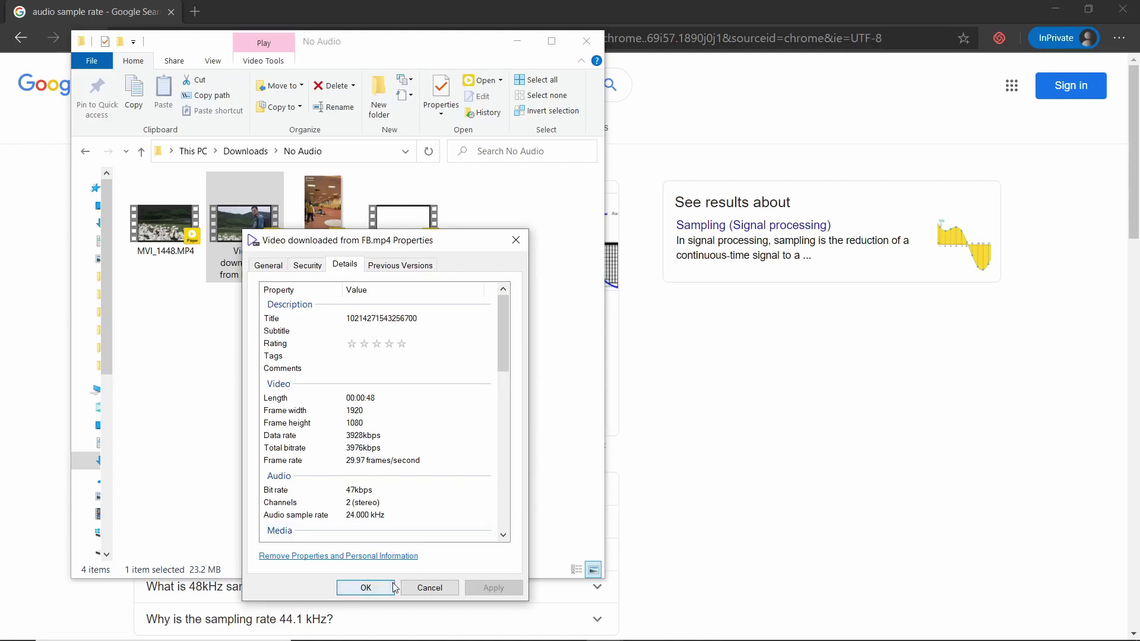
{"action": "left_click", "coordinate": [366, 588]}
{"action": "left_click", "coordinate": [677, 626]}
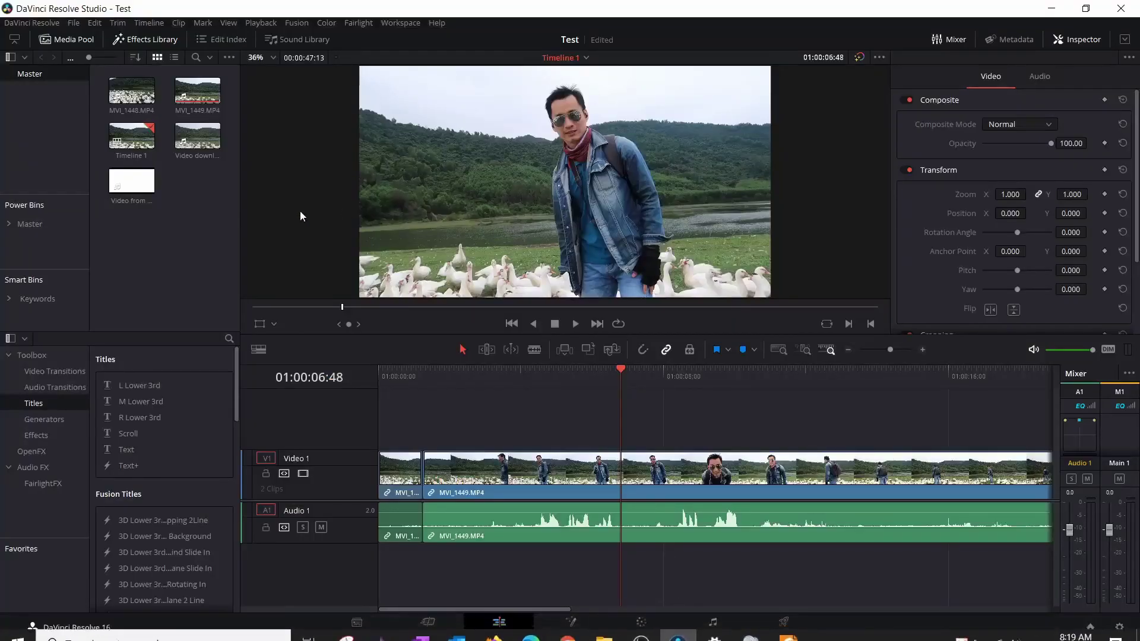
Import Video downloaded from FB.mp4 from the No Audio folder into the Media Pool
{"action": "key", "text": "alt+Tab"}
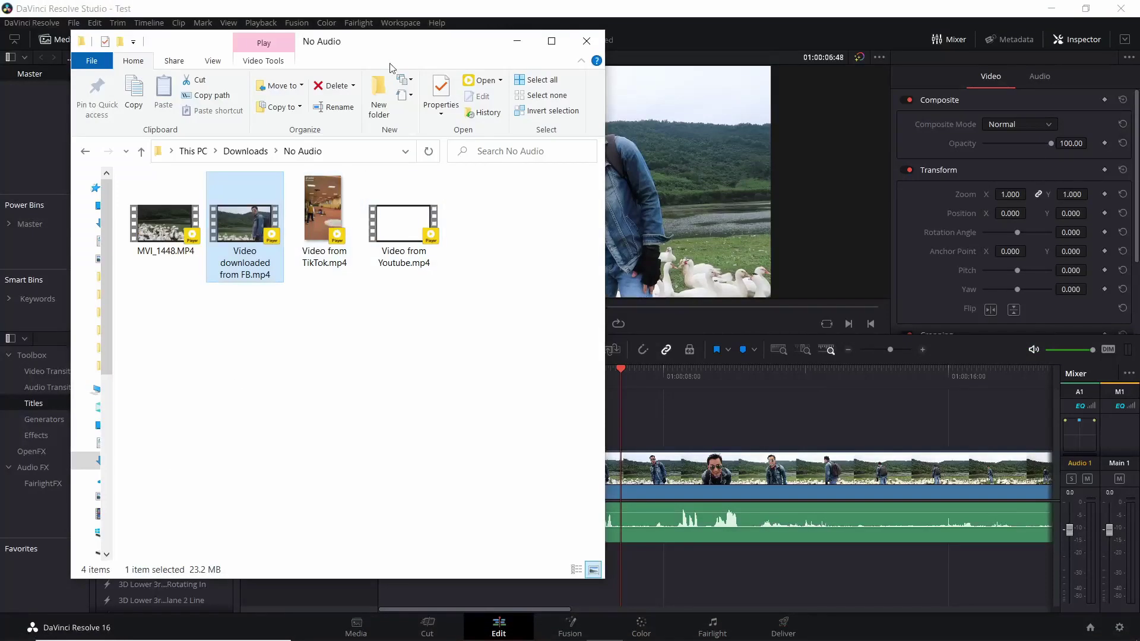
{"action": "left_click_drag", "start_coordinate": [357, 41], "coordinate": [711, 15]}
{"action": "left_click_drag", "start_coordinate": [623, 206], "coordinate": [157, 246]}
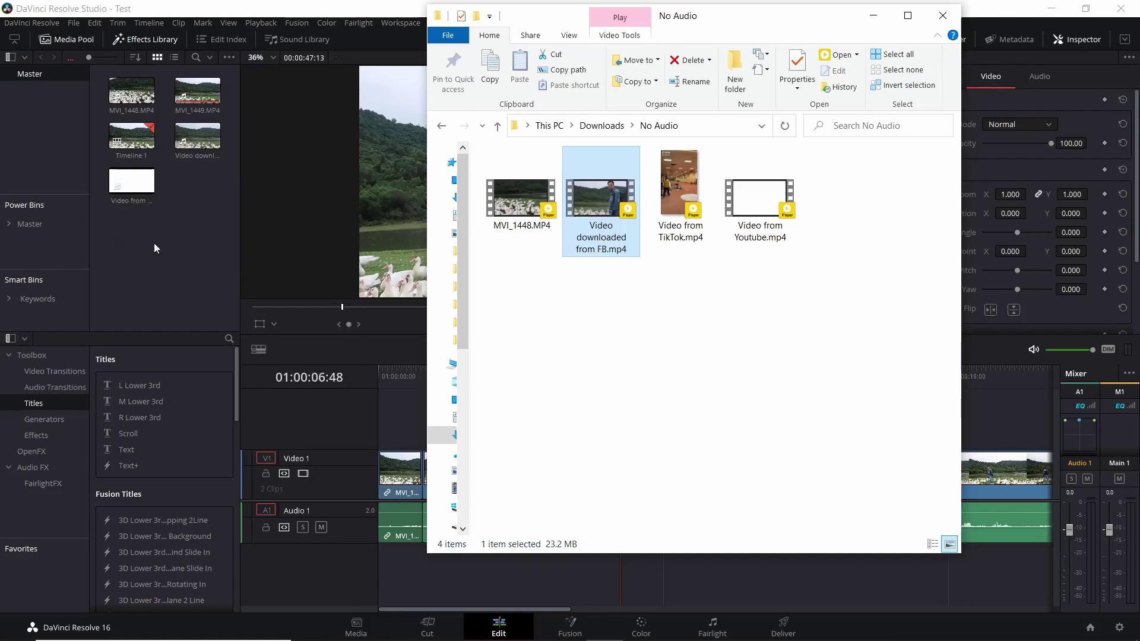
{"action": "left_click", "coordinate": [155, 246]}
{"action": "left_click", "coordinate": [184, 157]}
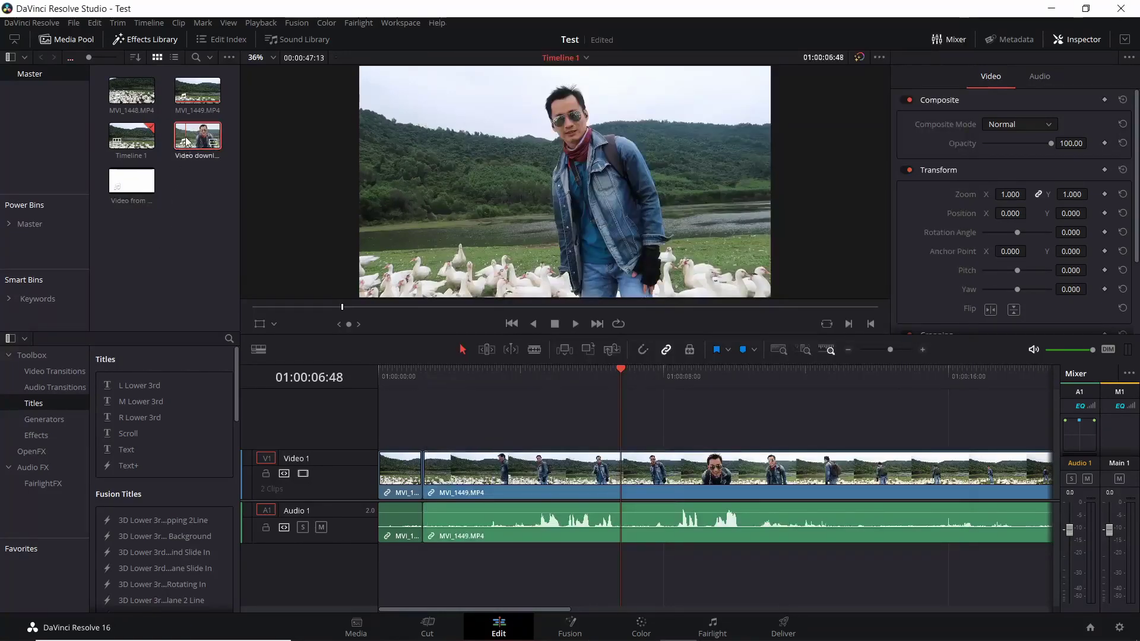
Preview the FB clip, then place it on Timeline 1 after MVI_1449
{"action": "double_click", "coordinate": [185, 141]}
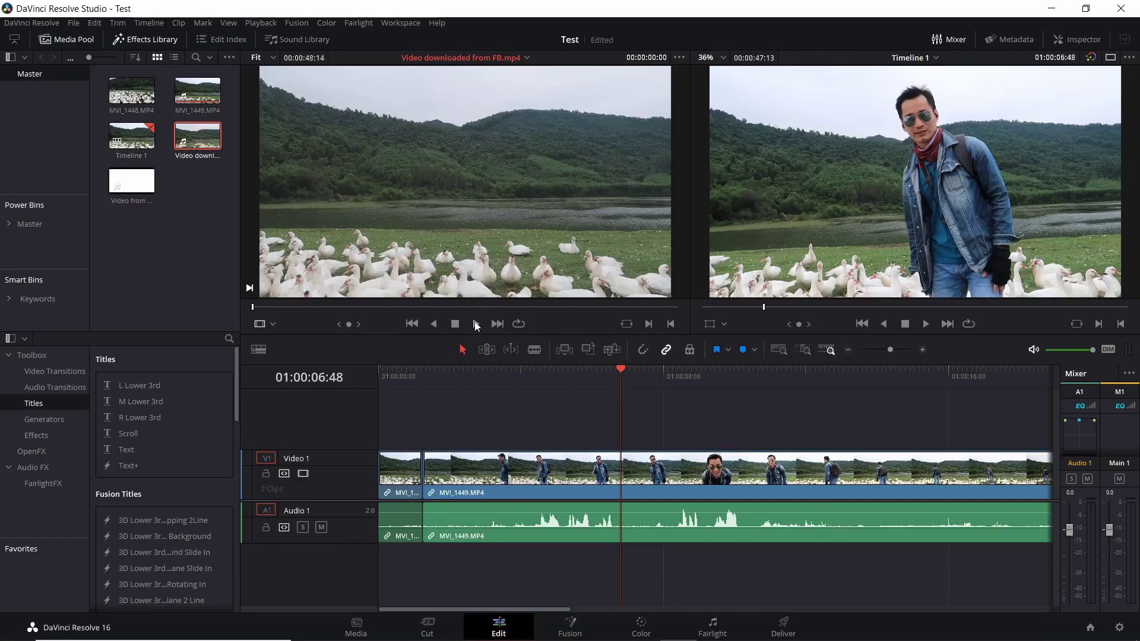
{"action": "left_click", "coordinate": [478, 324]}
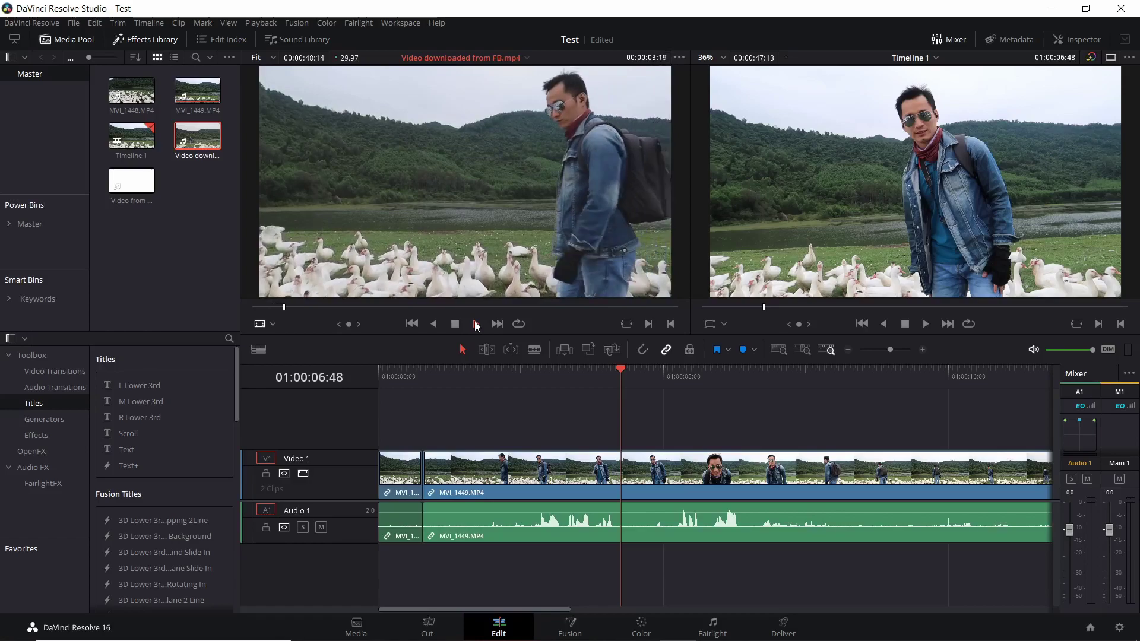
{"action": "left_click", "coordinate": [476, 324]}
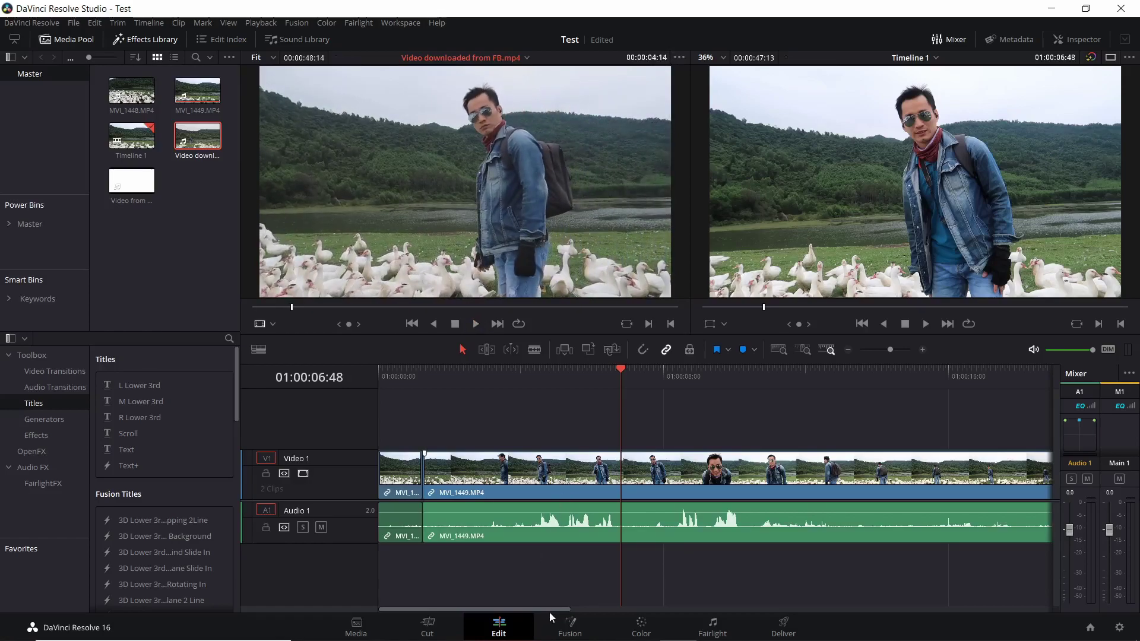
{"action": "left_click_drag", "start_coordinate": [550, 609], "coordinate": [946, 610]}
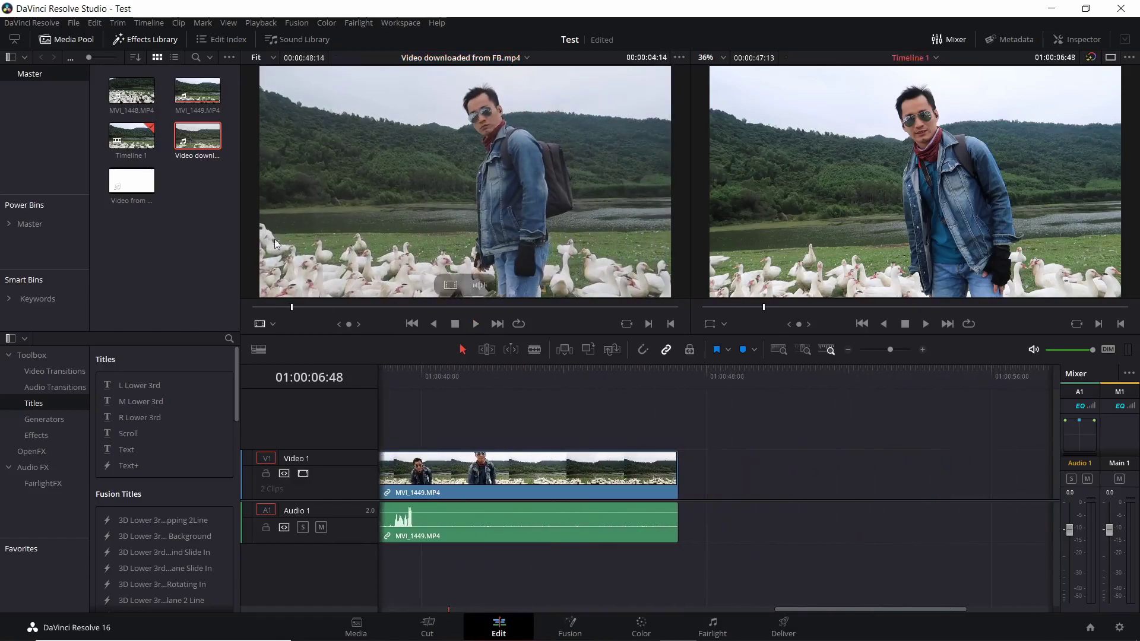
{"action": "left_click_drag", "start_coordinate": [275, 243], "coordinate": [731, 475]}
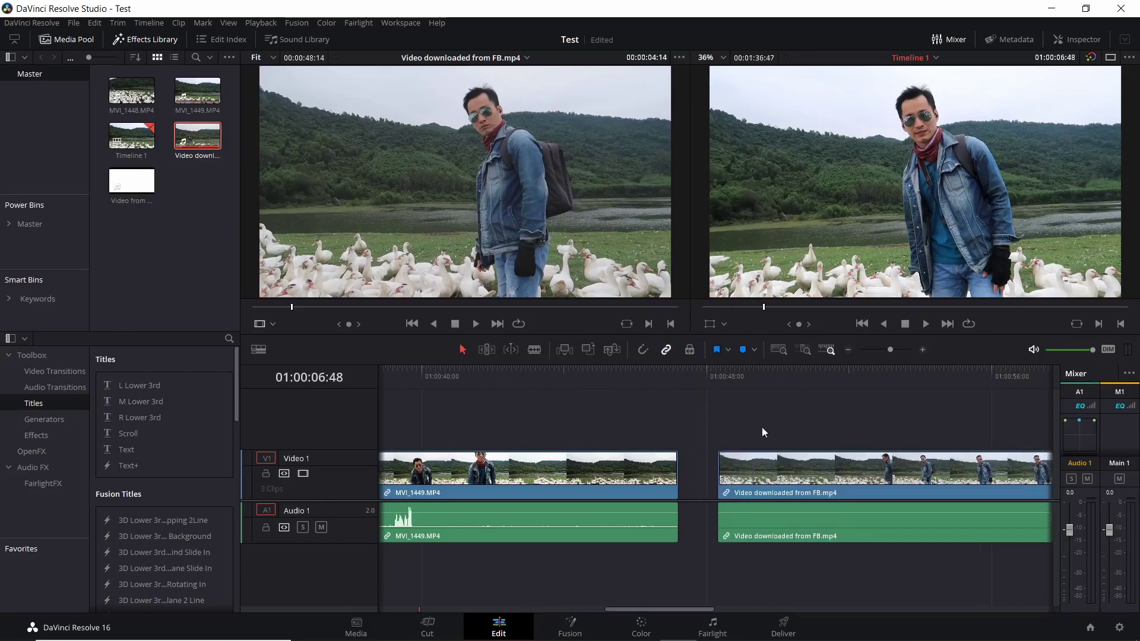
{"action": "left_click", "coordinate": [778, 379]}
Play the FB clip on the timeline and view its details in the Metadata panel
{"action": "key", "text": "space"}
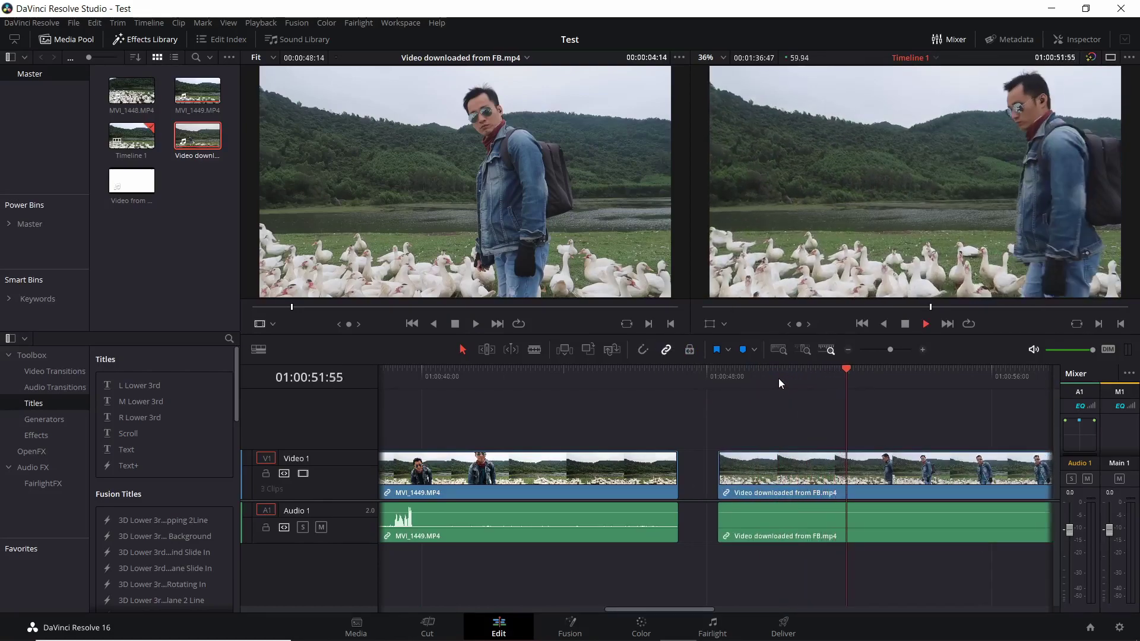
{"action": "key", "text": "space"}
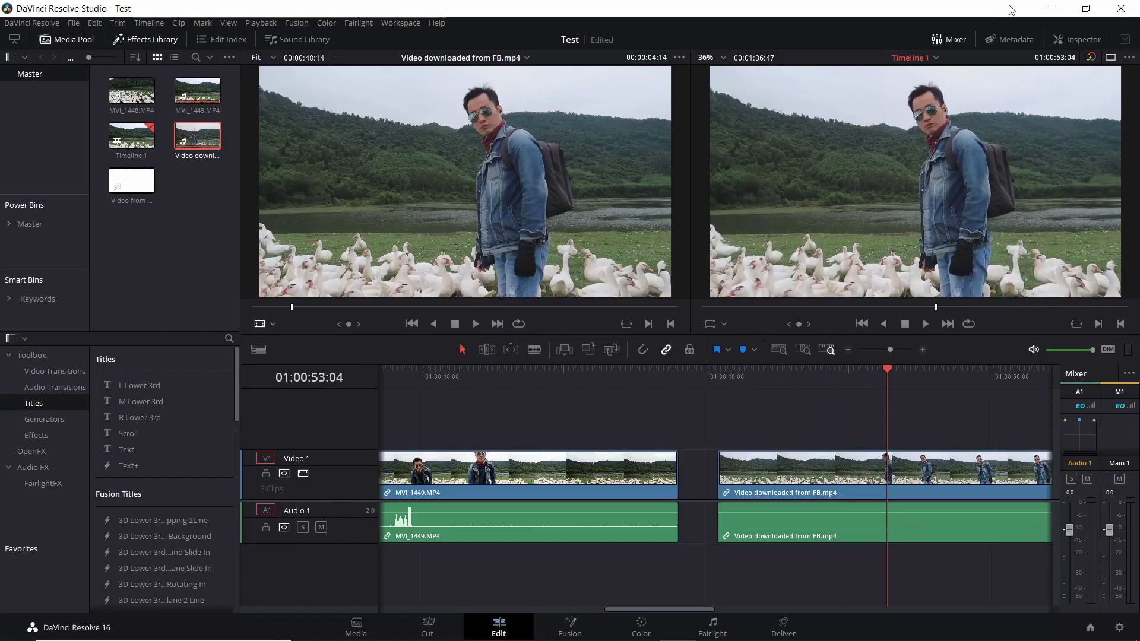
{"action": "left_click", "coordinate": [1015, 39]}
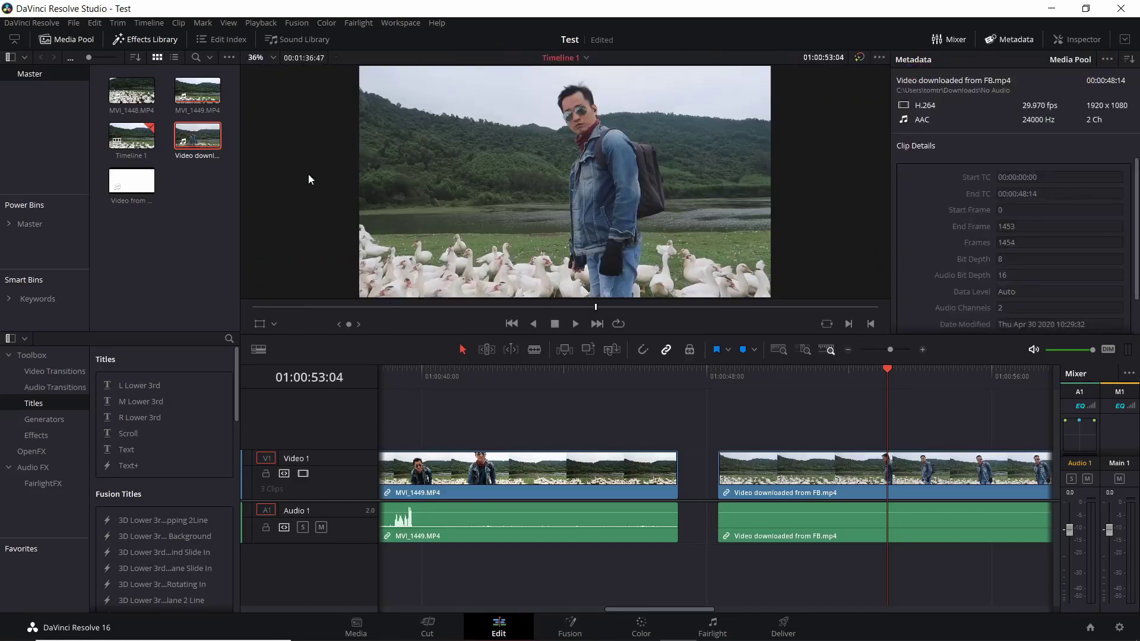
{"action": "left_click", "coordinate": [196, 143]}
{"action": "double_click", "coordinate": [196, 142]}
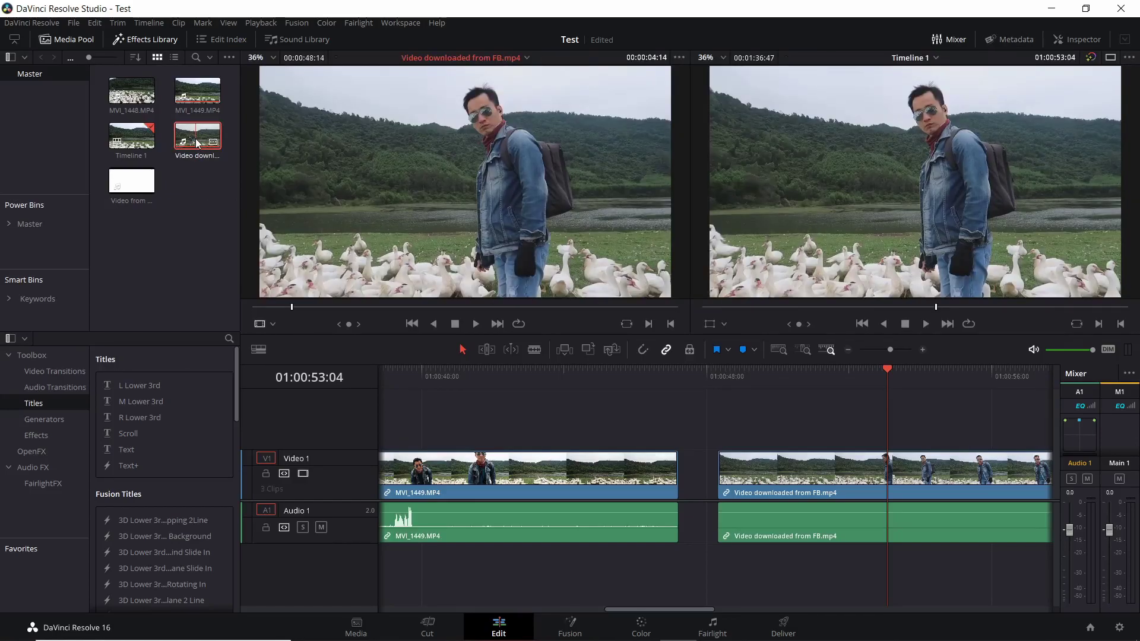
{"action": "left_click", "coordinate": [1000, 40]}
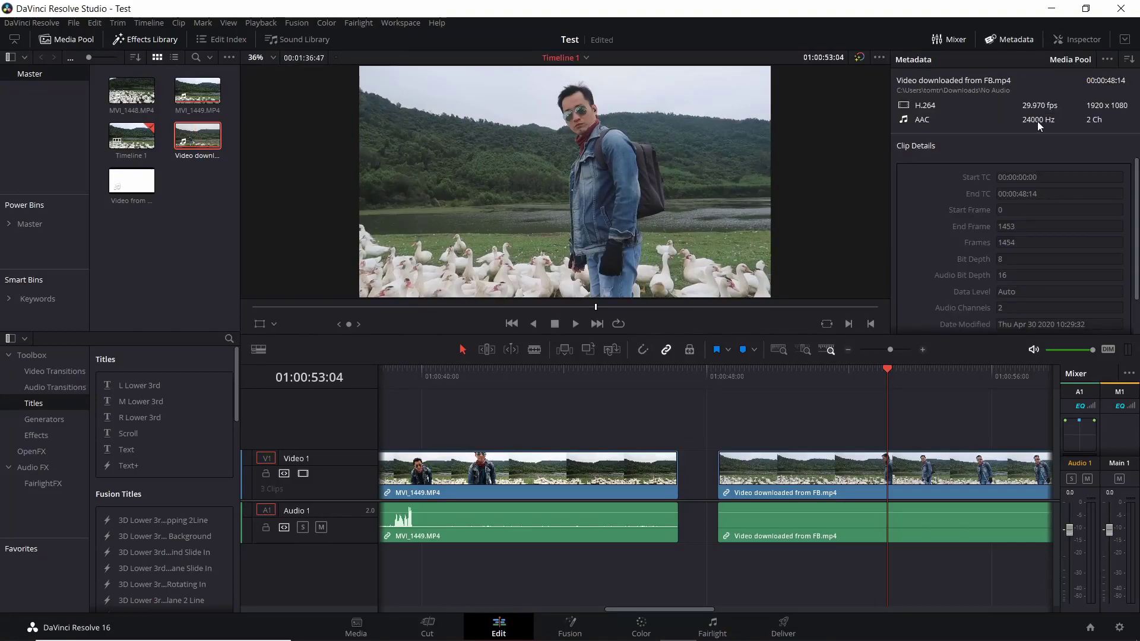
{"action": "left_click", "coordinate": [1039, 122]}
Compare sample rates of MVI_1449, MVI_1448 (48000 Hz) and Video from Youtube.mp4 (44100 Hz)
{"action": "double_click", "coordinate": [200, 95]}
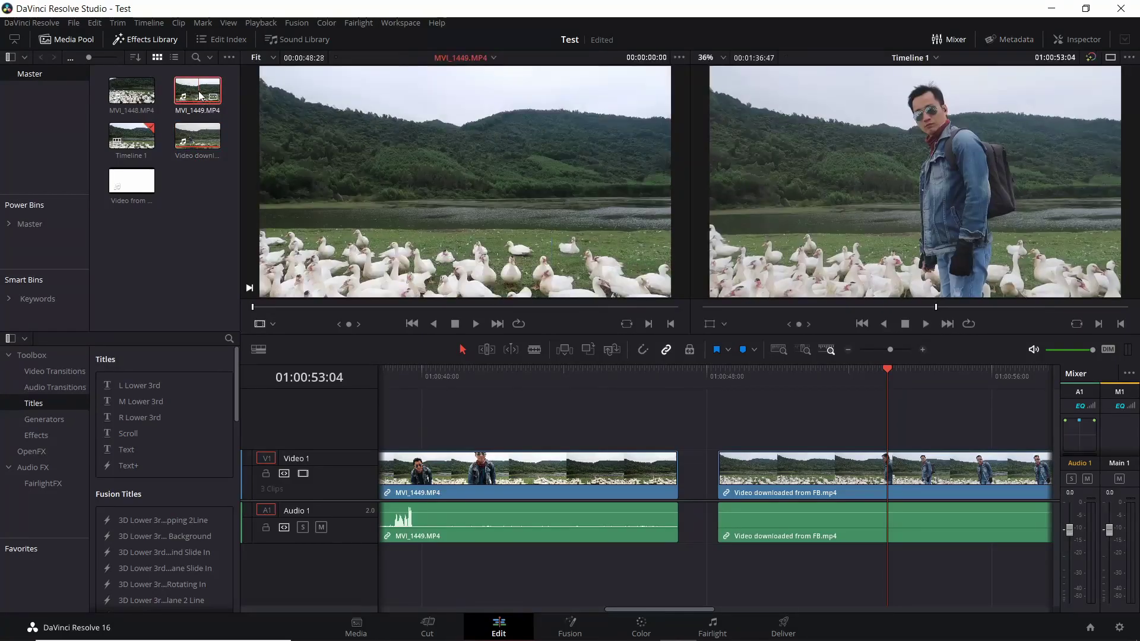
{"action": "left_click", "coordinate": [1015, 40]}
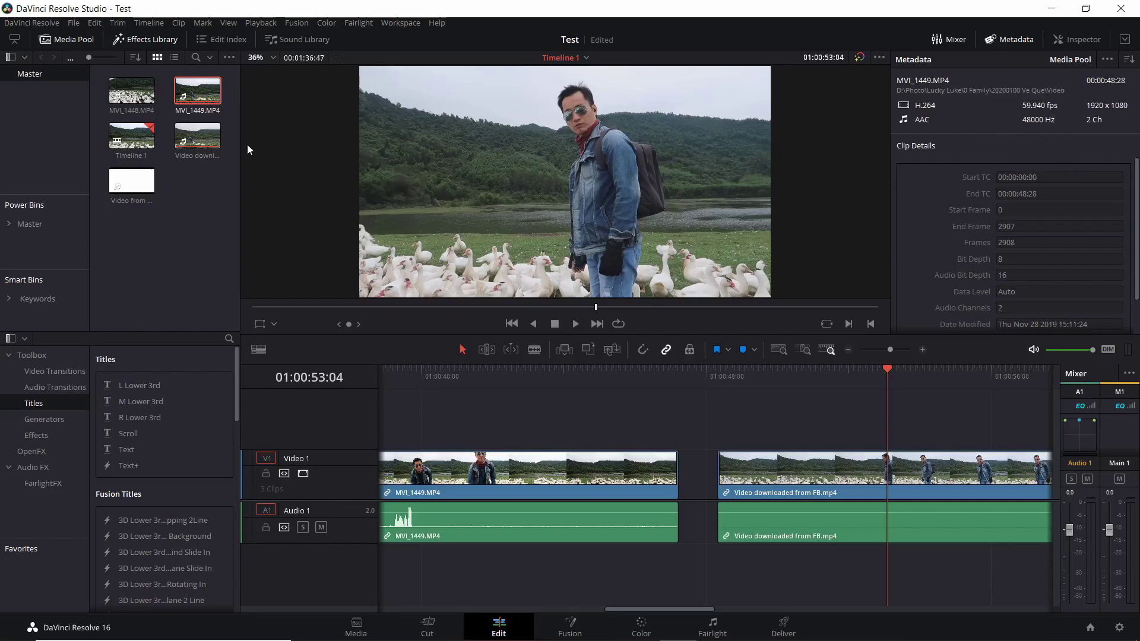
{"action": "double_click", "coordinate": [132, 92]}
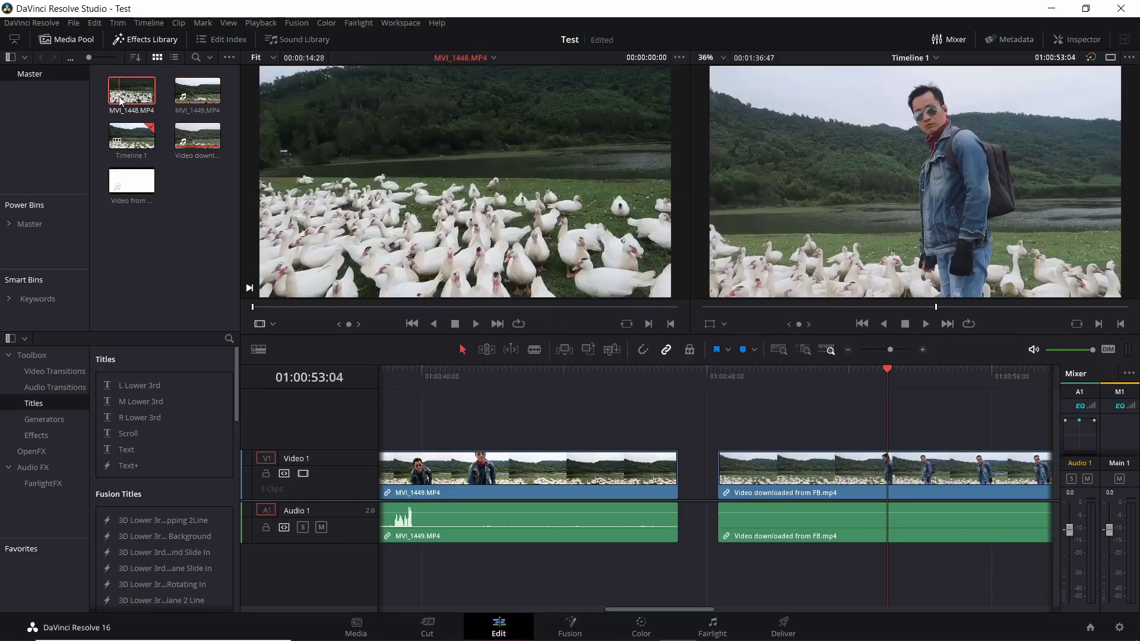
{"action": "left_click", "coordinate": [1016, 41]}
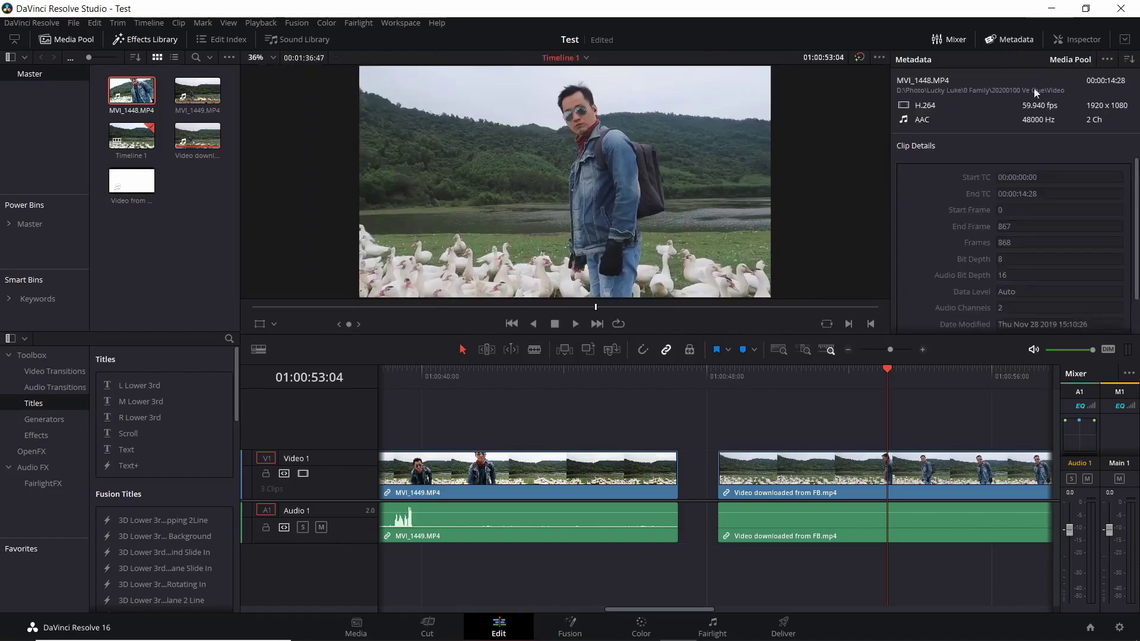
{"action": "left_click", "coordinate": [1039, 123]}
{"action": "left_click", "coordinate": [119, 186]}
{"action": "double_click", "coordinate": [120, 187]}
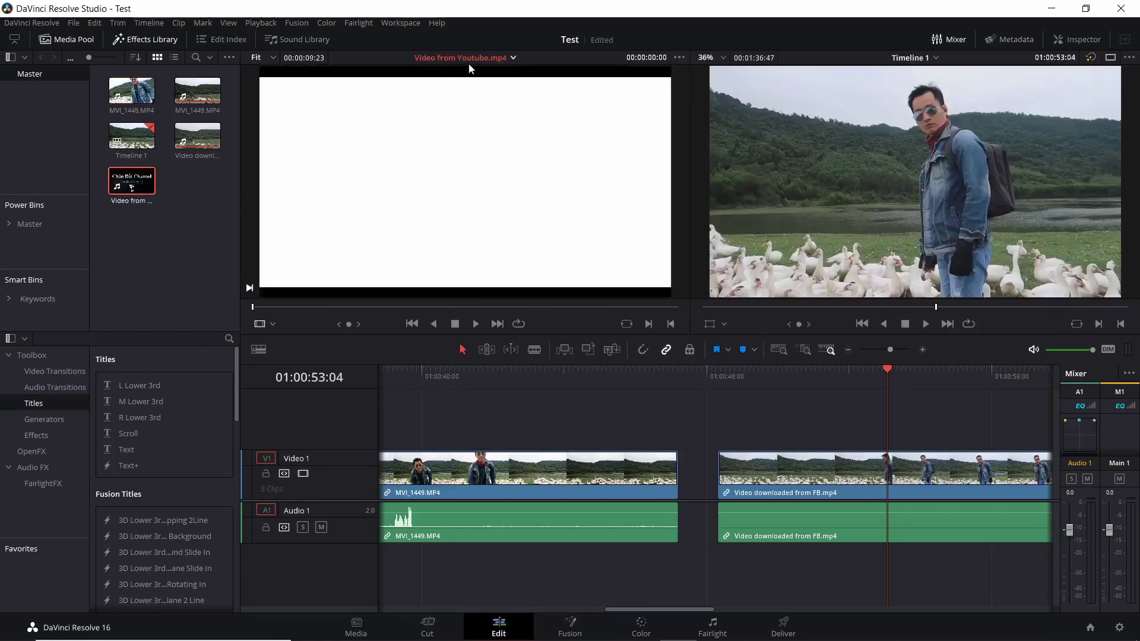
{"action": "left_click", "coordinate": [1012, 39]}
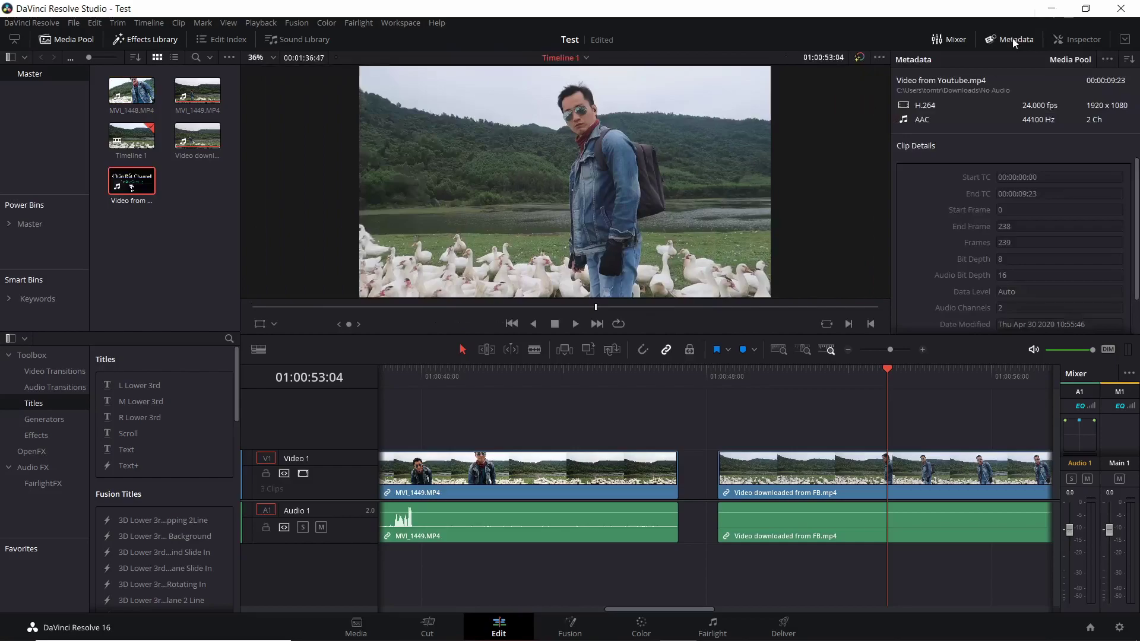
{"action": "left_click", "coordinate": [1039, 124]}
Show the FB clip's 24000 Hz sample rate, then play the timeline to check sound
{"action": "double_click", "coordinate": [197, 139]}
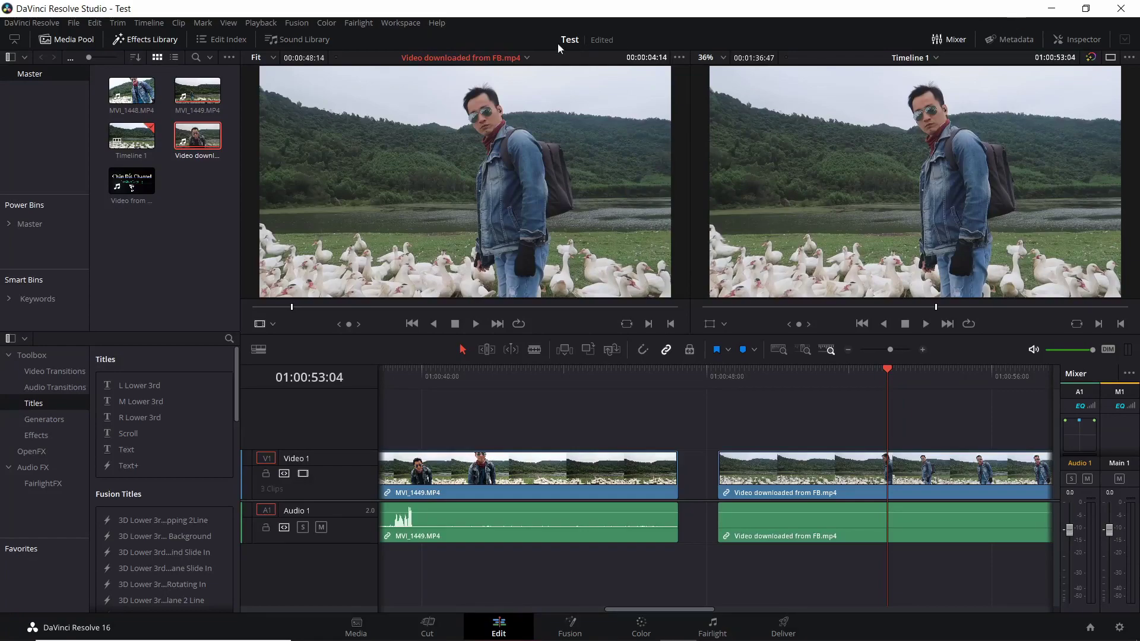
{"action": "left_click", "coordinate": [1022, 44]}
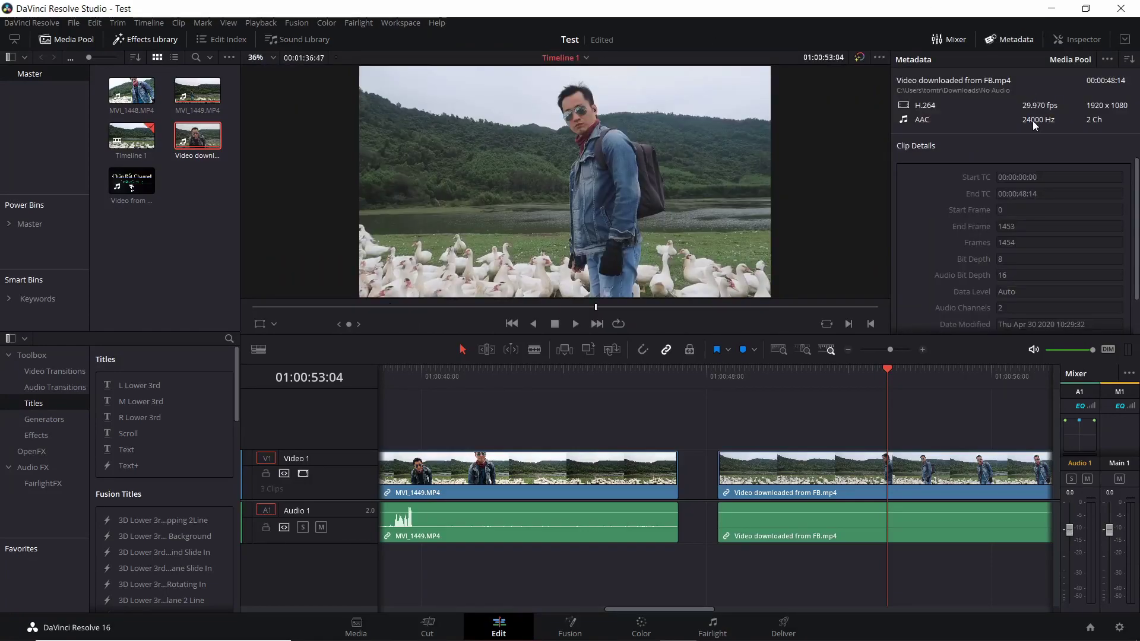
{"action": "left_click", "coordinate": [1034, 122]}
{"action": "left_click", "coordinate": [575, 323]}
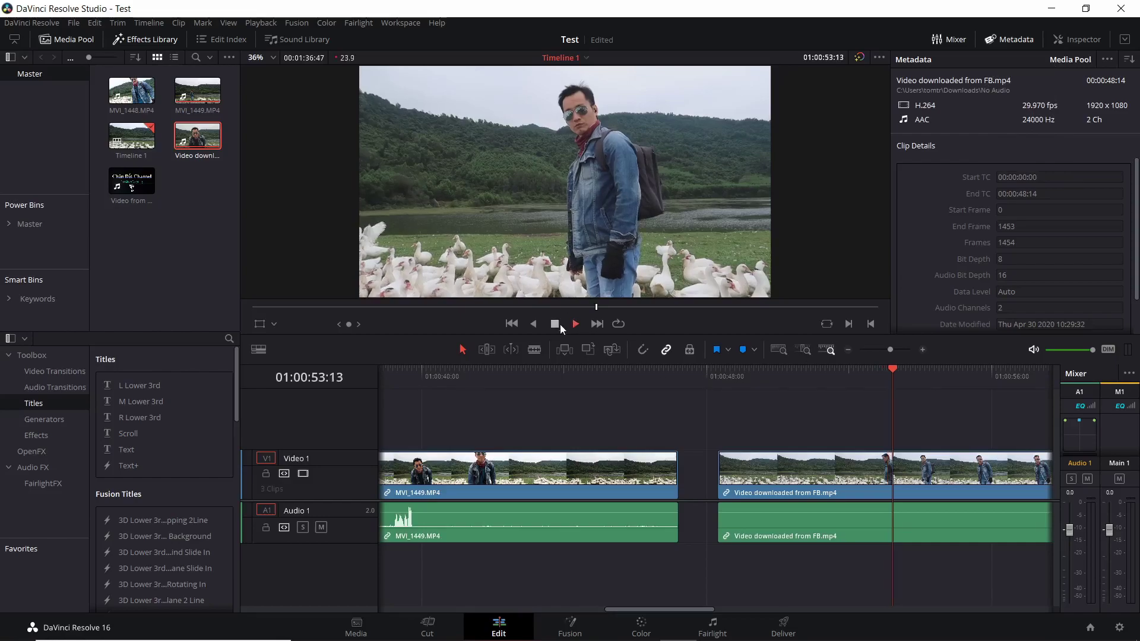
{"action": "left_click", "coordinate": [556, 324]}
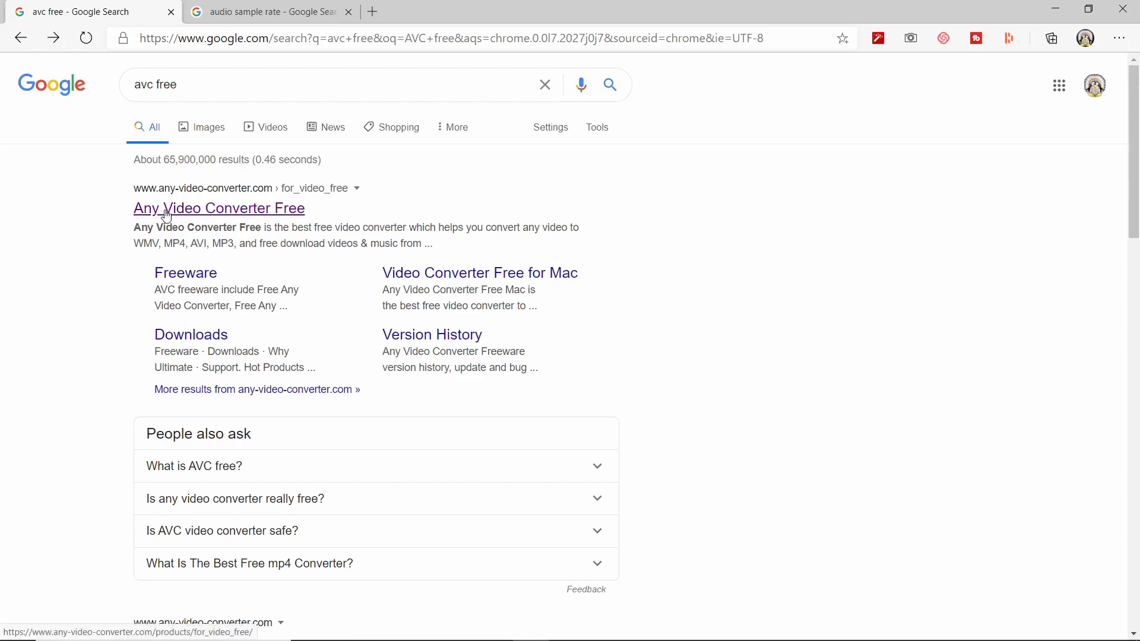
Open the Any Video Converter Free product page from the 'avc free' results
{"action": "left_click", "coordinate": [166, 215]}
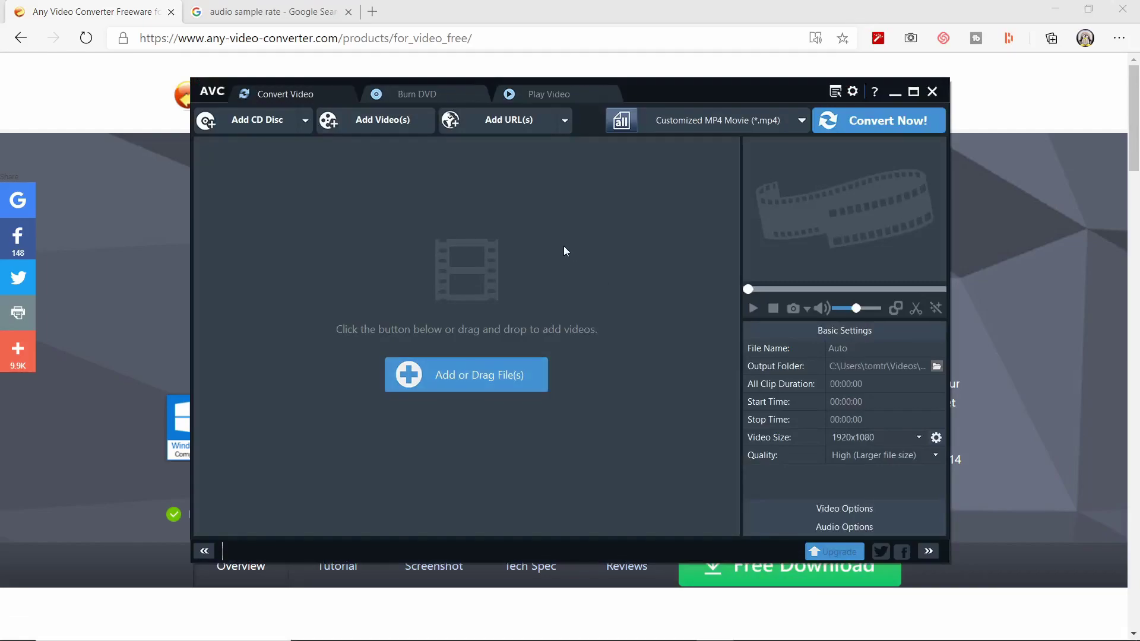
Add Video downloaded from FB.mp4 to Any Video Converter Free's conversion list
{"action": "left_click", "coordinate": [462, 375]}
{"action": "left_click", "coordinate": [426, 190]}
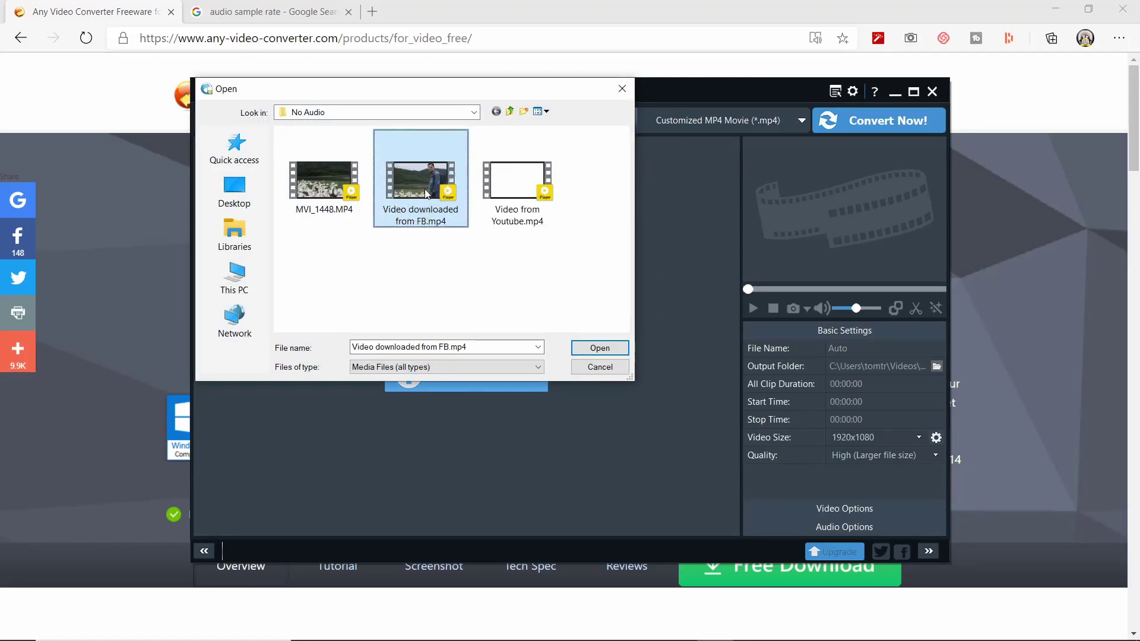
{"action": "double_click", "coordinate": [425, 190]}
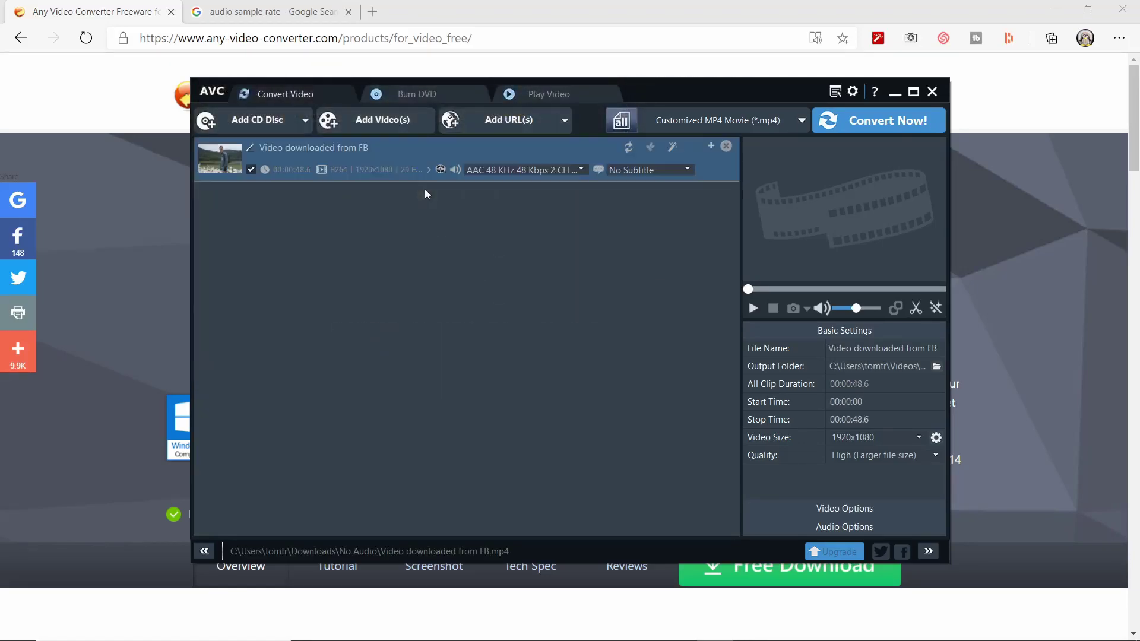
Browse the output profile list down to Common Video Formats
{"action": "left_click", "coordinate": [734, 123]}
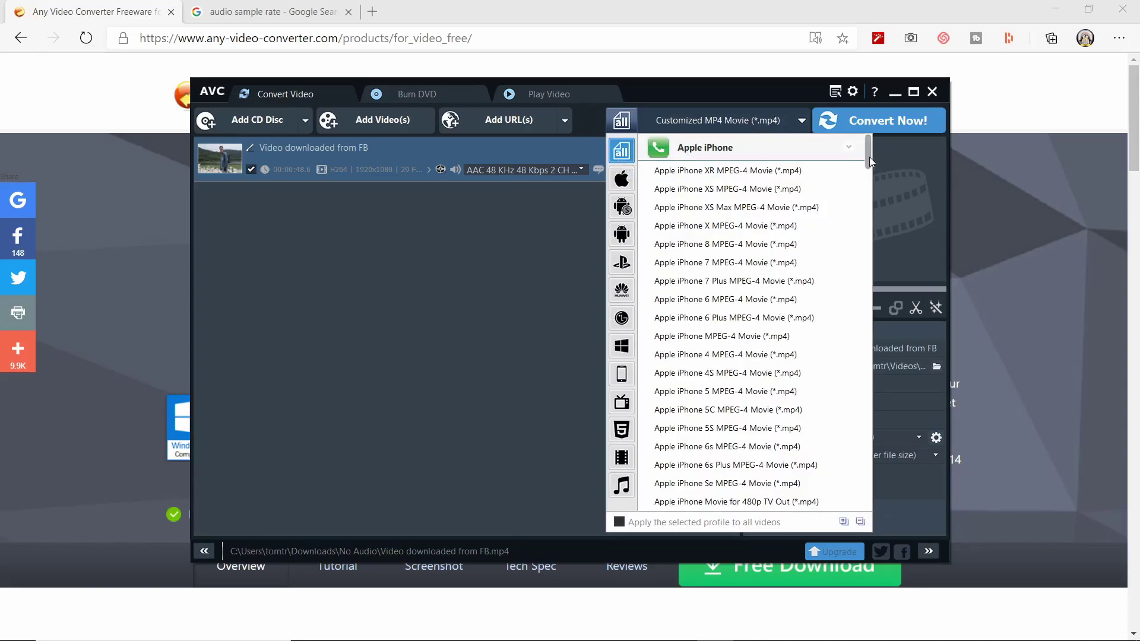
{"action": "left_click_drag", "start_coordinate": [870, 157], "coordinate": [849, 299]}
{"action": "scroll", "coordinate": [849, 299], "scroll_direction": "down", "scroll_amount": 2}
{"action": "scroll", "coordinate": [849, 300], "scroll_direction": "down", "scroll_amount": 2}
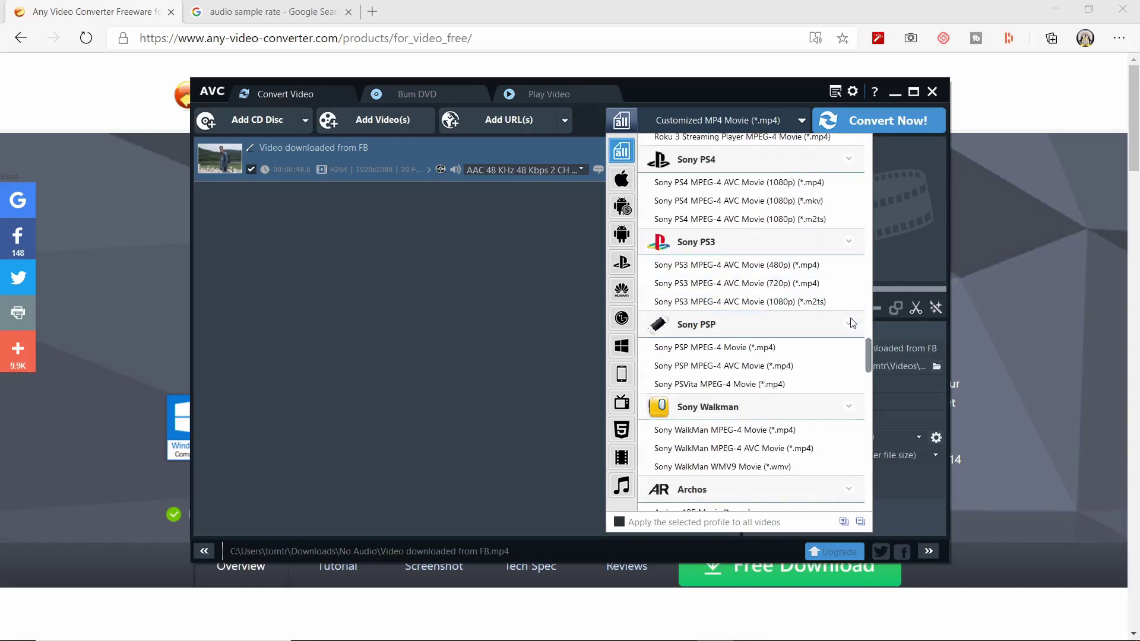
{"action": "scroll", "coordinate": [853, 326], "scroll_direction": "down", "scroll_amount": 2}
{"action": "scroll", "coordinate": [853, 331], "scroll_direction": "down", "scroll_amount": 2}
{"action": "scroll", "coordinate": [854, 356], "scroll_direction": "down", "scroll_amount": 2}
{"action": "scroll", "coordinate": [855, 364], "scroll_direction": "down", "scroll_amount": 3}
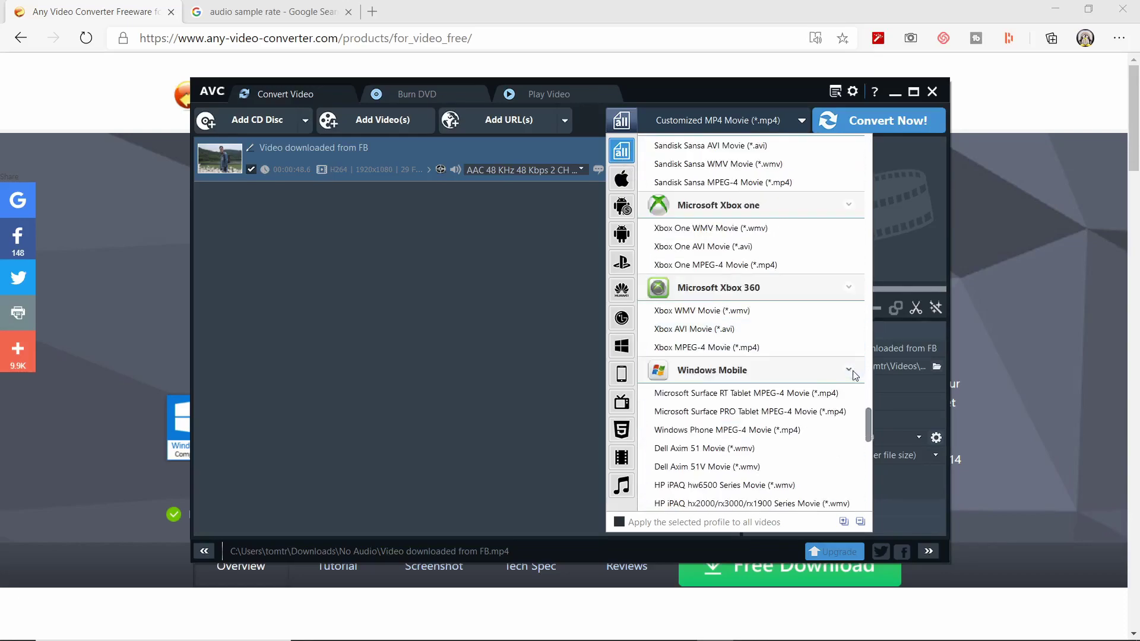
{"action": "scroll", "coordinate": [853, 369], "scroll_direction": "down", "scroll_amount": 2}
{"action": "scroll", "coordinate": [852, 383], "scroll_direction": "down", "scroll_amount": 2}
{"action": "scroll", "coordinate": [853, 404], "scroll_direction": "down", "scroll_amount": 3}
{"action": "scroll", "coordinate": [852, 415], "scroll_direction": "down", "scroll_amount": 2}
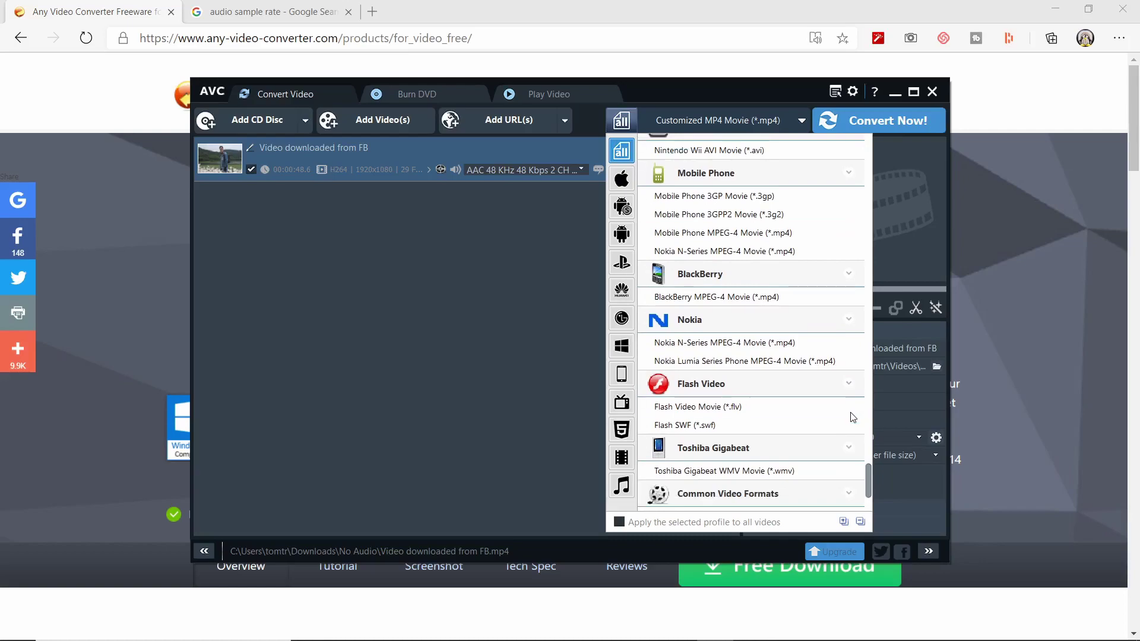
{"action": "scroll", "coordinate": [853, 426], "scroll_direction": "down", "scroll_amount": 2}
{"action": "scroll", "coordinate": [853, 427], "scroll_direction": "down", "scroll_amount": 1}
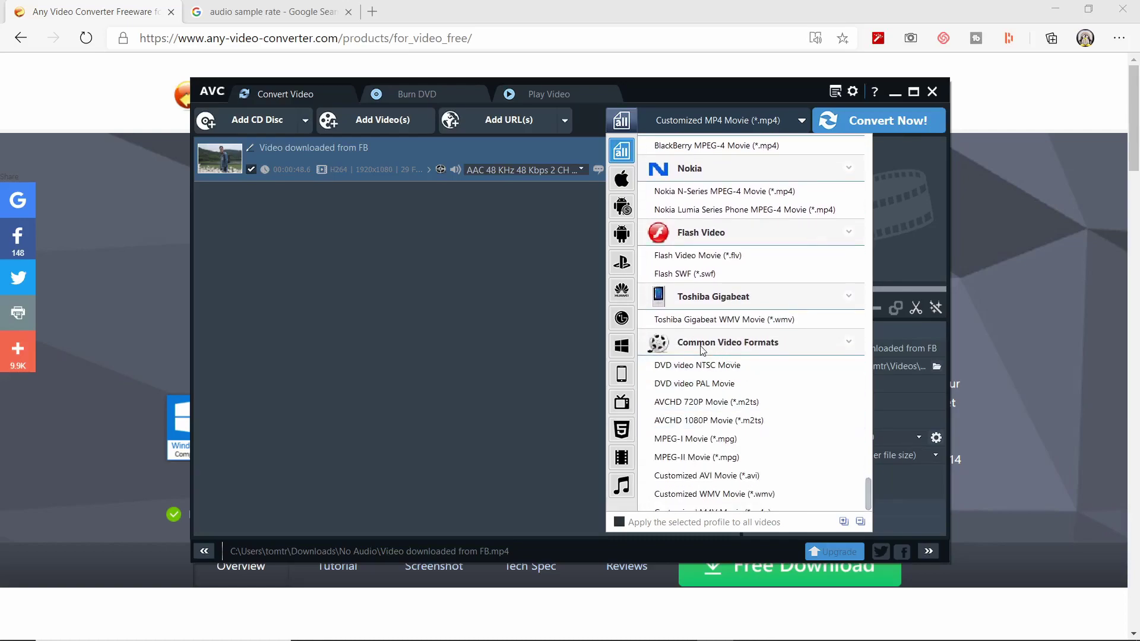
{"action": "scroll", "coordinate": [760, 416], "scroll_direction": "down", "scroll_amount": 1}
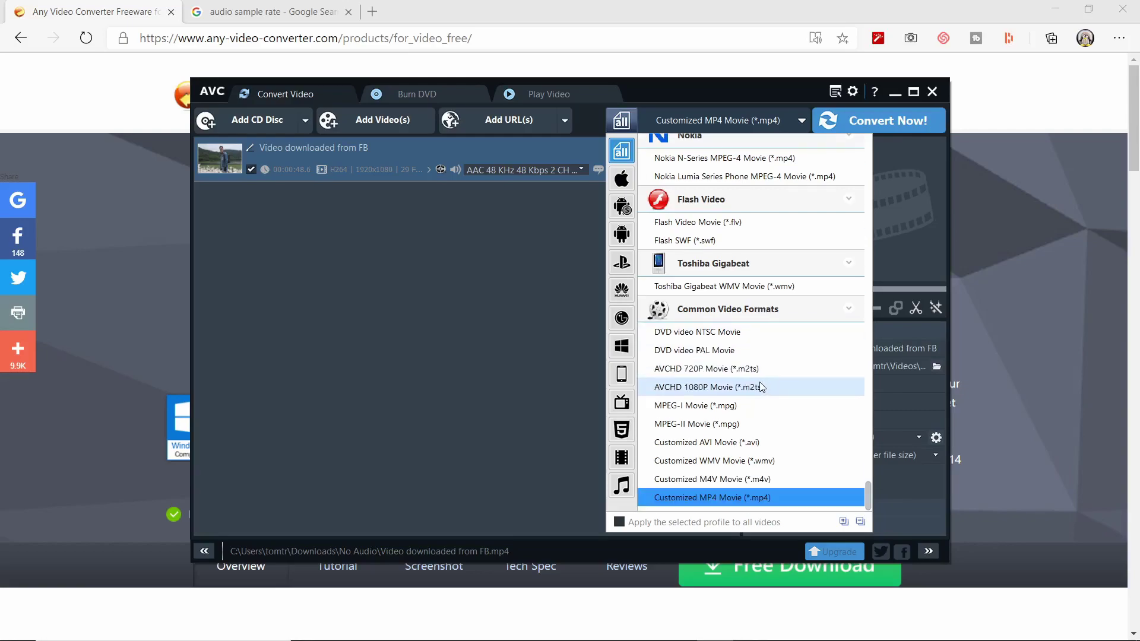
Keep Customized MP4 Movie and rename the output file to 'Converted Video 48000Hz'
{"action": "left_click", "coordinate": [720, 486]}
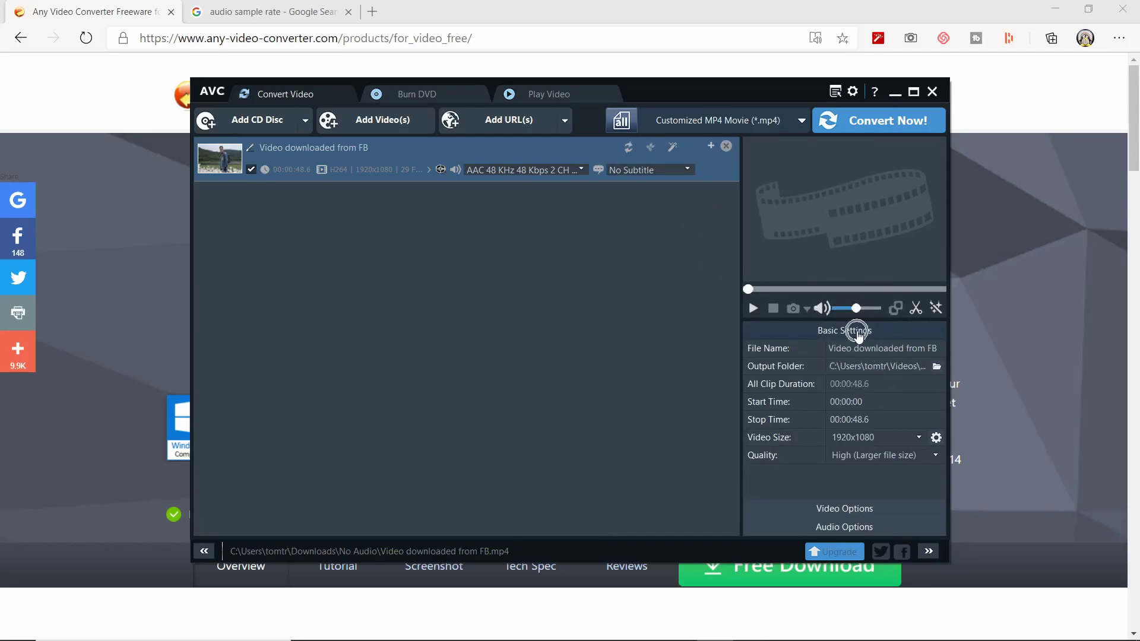
{"action": "left_click", "coordinate": [890, 348]}
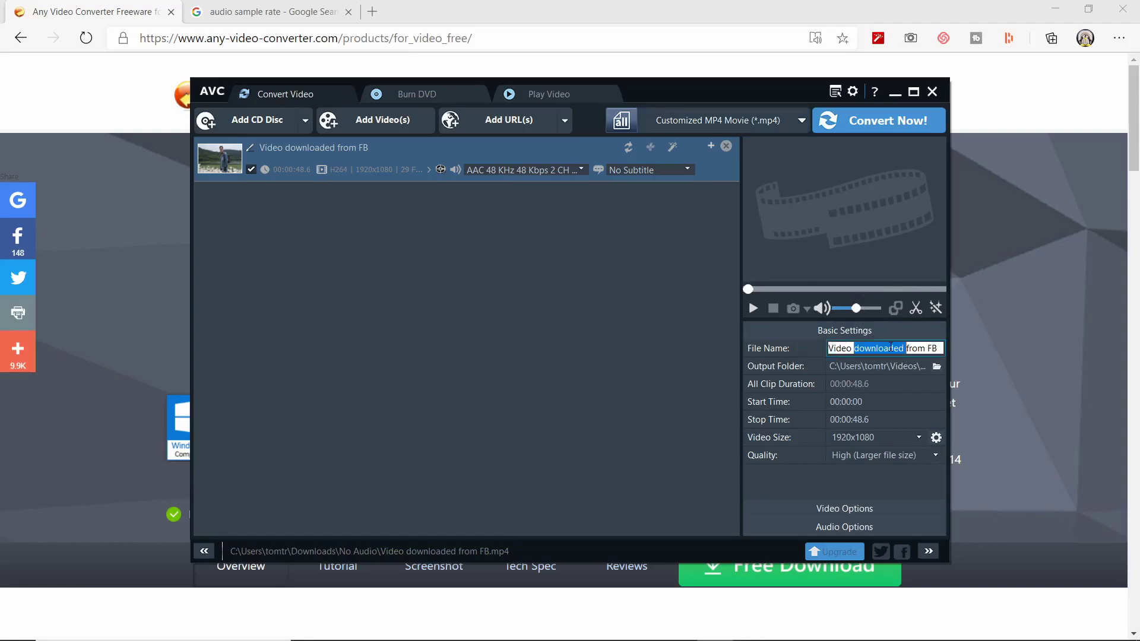
{"action": "left_click", "coordinate": [890, 347]}
{"action": "double_click", "coordinate": [890, 348]}
{"action": "key", "text": "ctrl+a"}
{"action": "type", "text": "Converted V"}
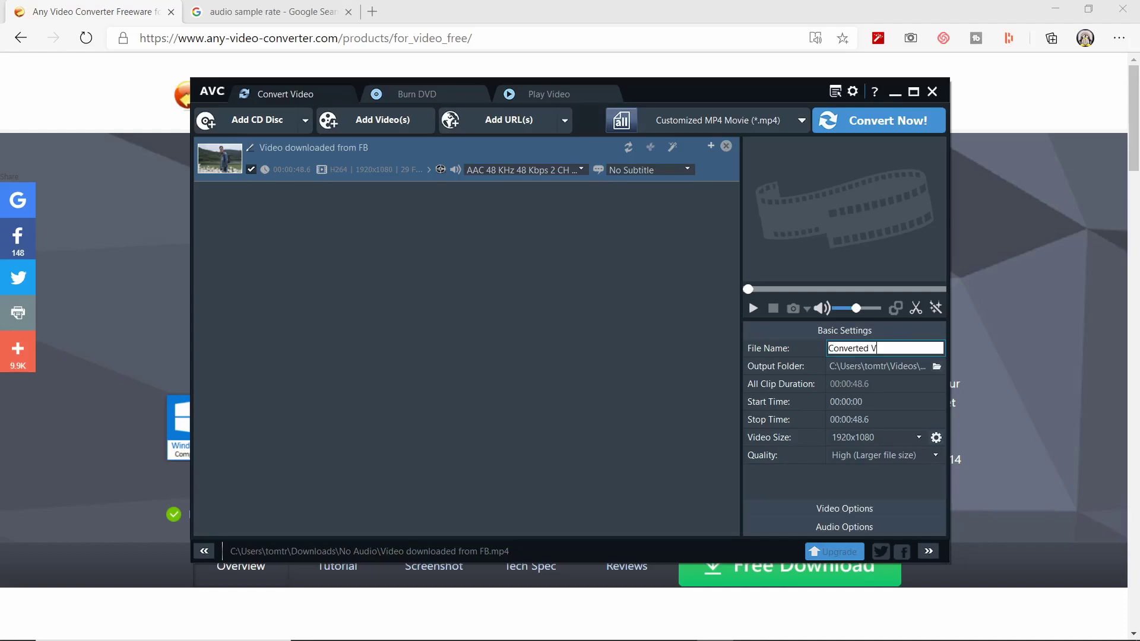
{"action": "type", "text": "ideo 480"}
{"action": "type", "text": "00Hz"}
Set Video Size to Original and keep Quality at High
{"action": "left_click", "coordinate": [864, 439]}
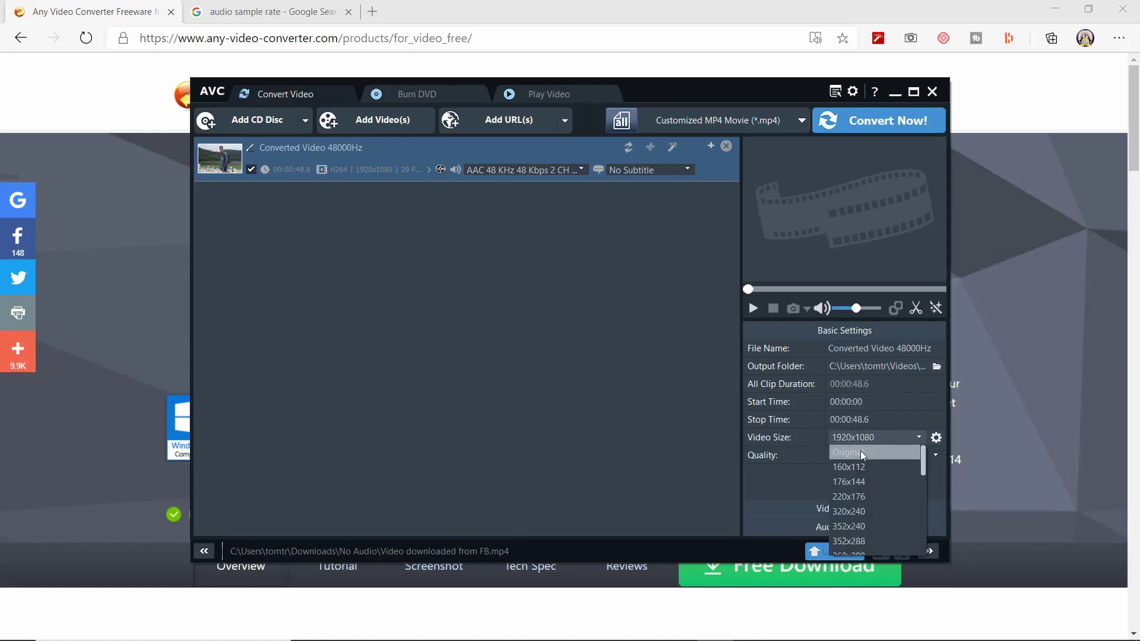
{"action": "left_click", "coordinate": [862, 453]}
{"action": "left_click", "coordinate": [865, 457]}
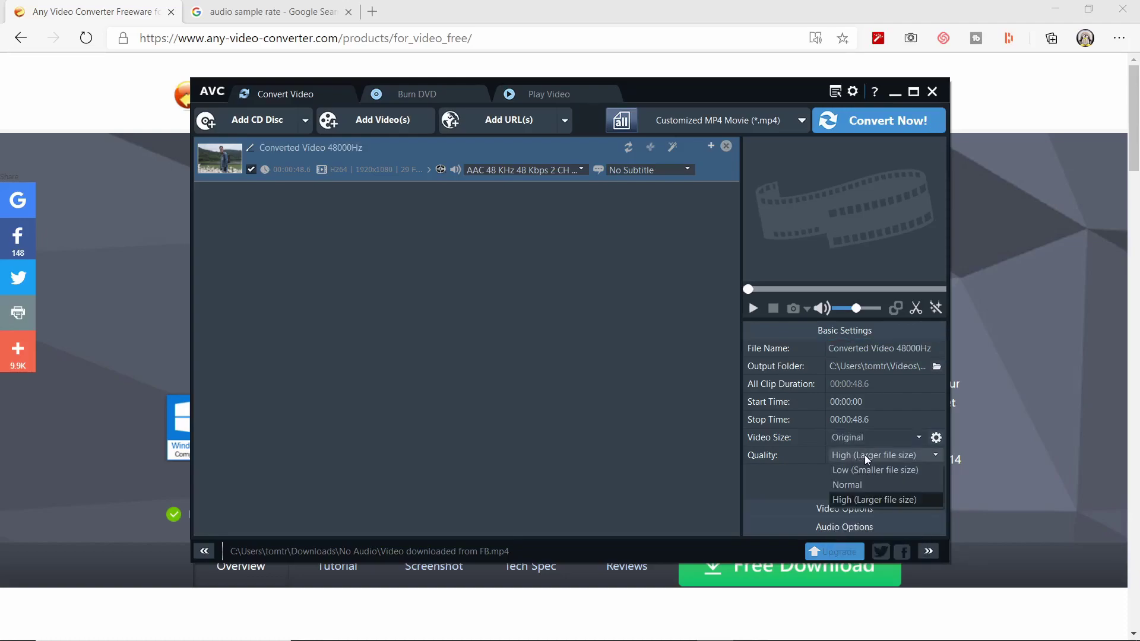
{"action": "left_click", "coordinate": [863, 500]}
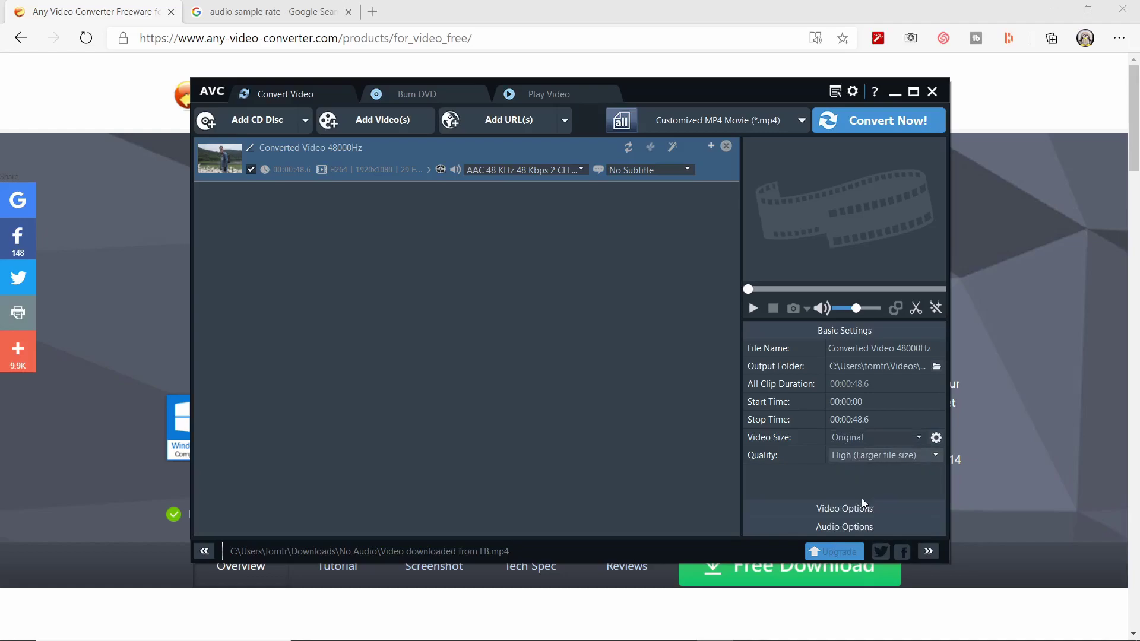
Keep the x264 video codec and set the video bitrate to original
{"action": "left_click", "coordinate": [844, 509]}
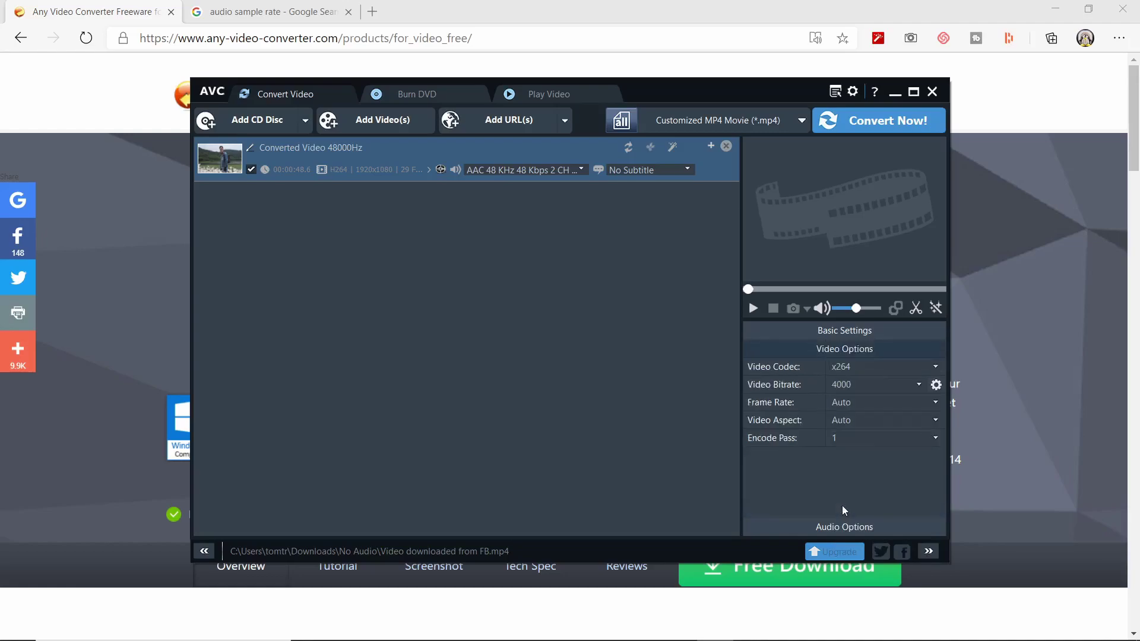
{"action": "left_click", "coordinate": [880, 367]}
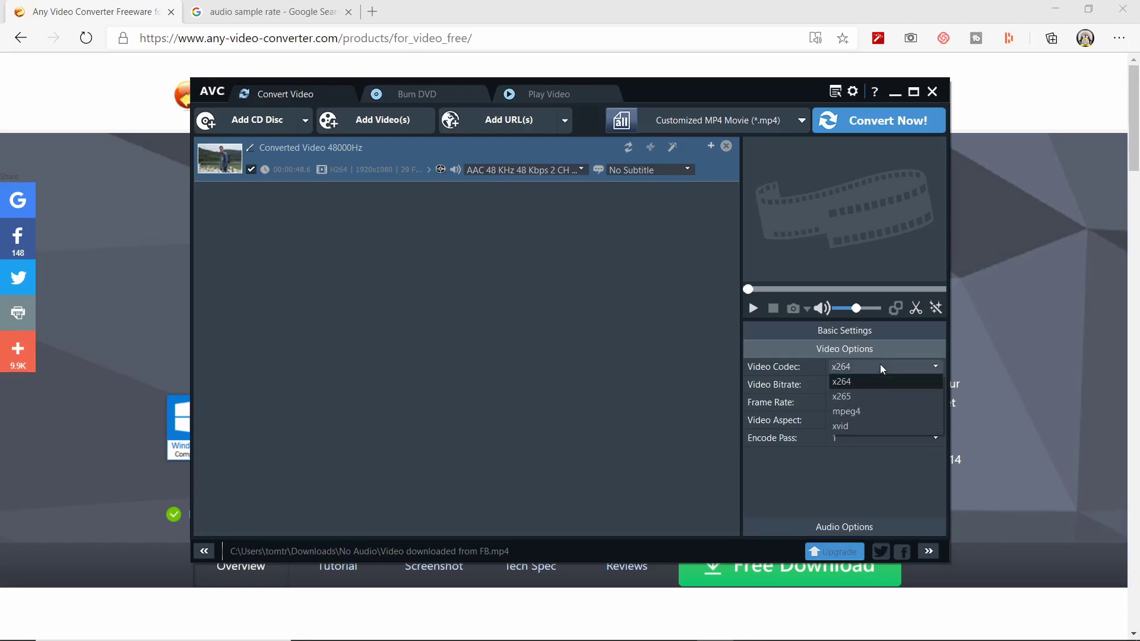
{"action": "left_click", "coordinate": [875, 383]}
{"action": "left_click", "coordinate": [874, 384]}
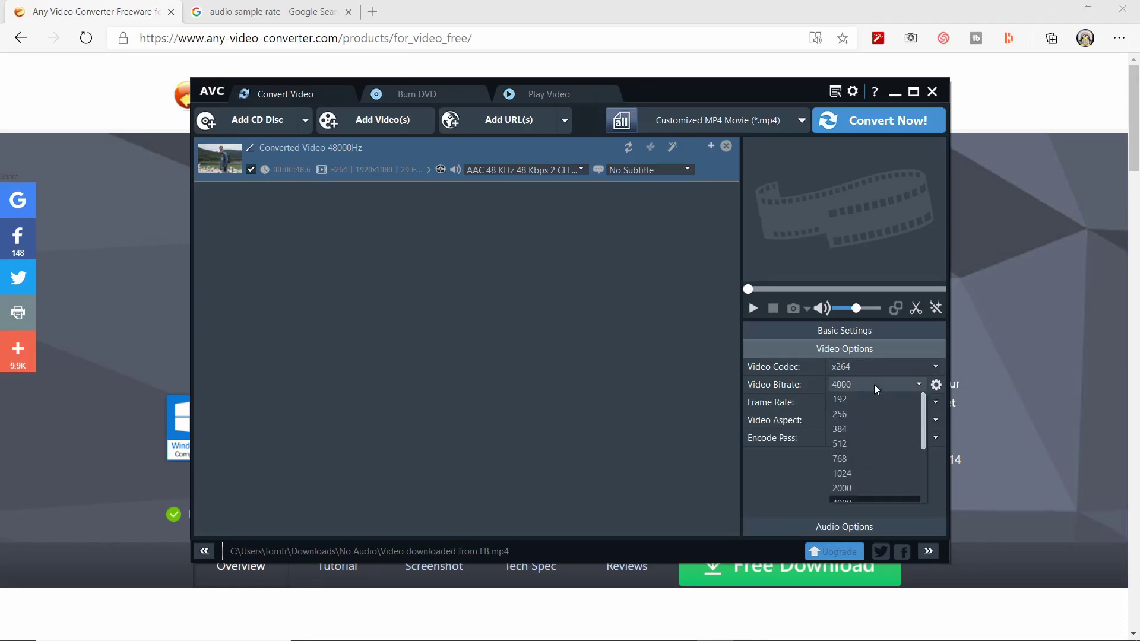
{"action": "scroll", "coordinate": [872, 451], "scroll_direction": "down", "scroll_amount": 2}
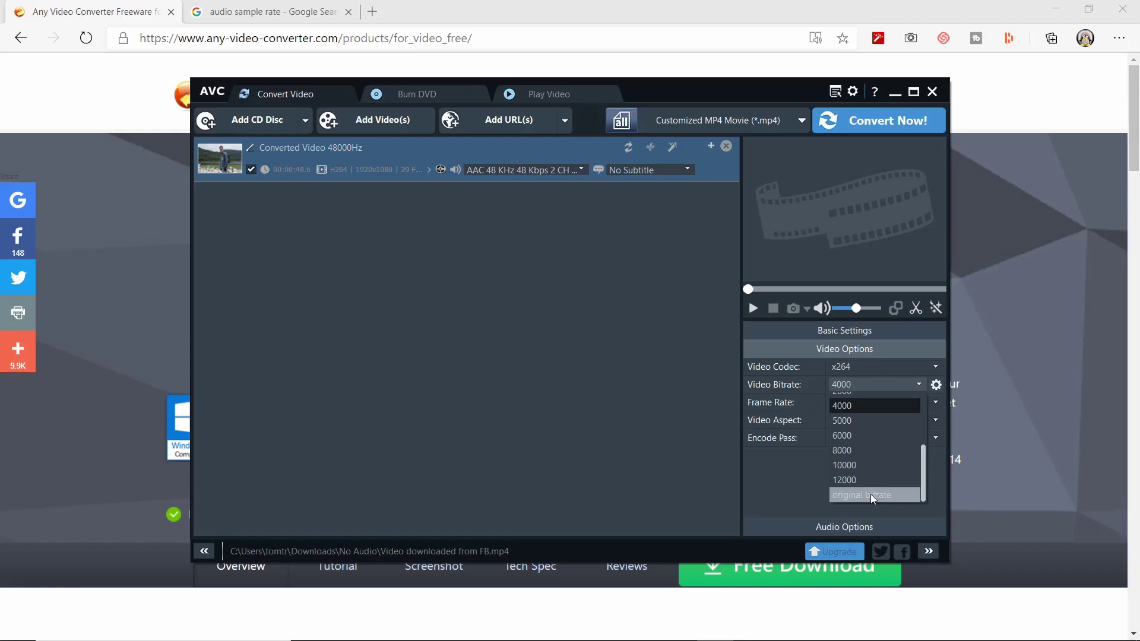
{"action": "left_click", "coordinate": [871, 494]}
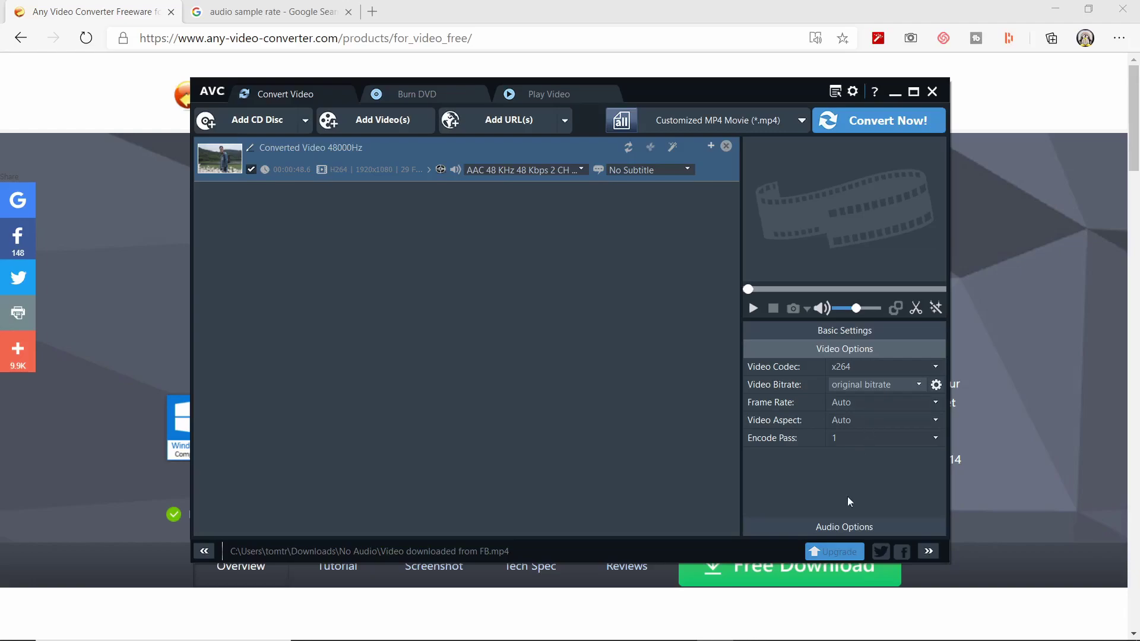
Keep the AAC audio at 128 bitrate and 48000 Hz sample rate
{"action": "left_click", "coordinate": [842, 526]}
{"action": "left_click", "coordinate": [858, 369]}
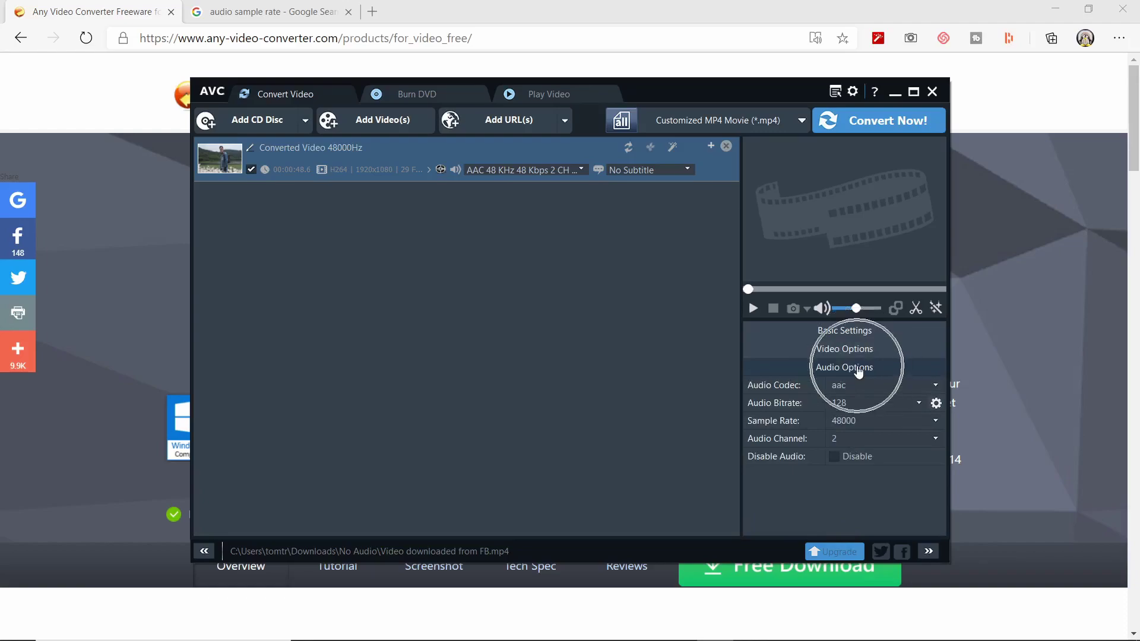
{"action": "left_click", "coordinate": [869, 401]}
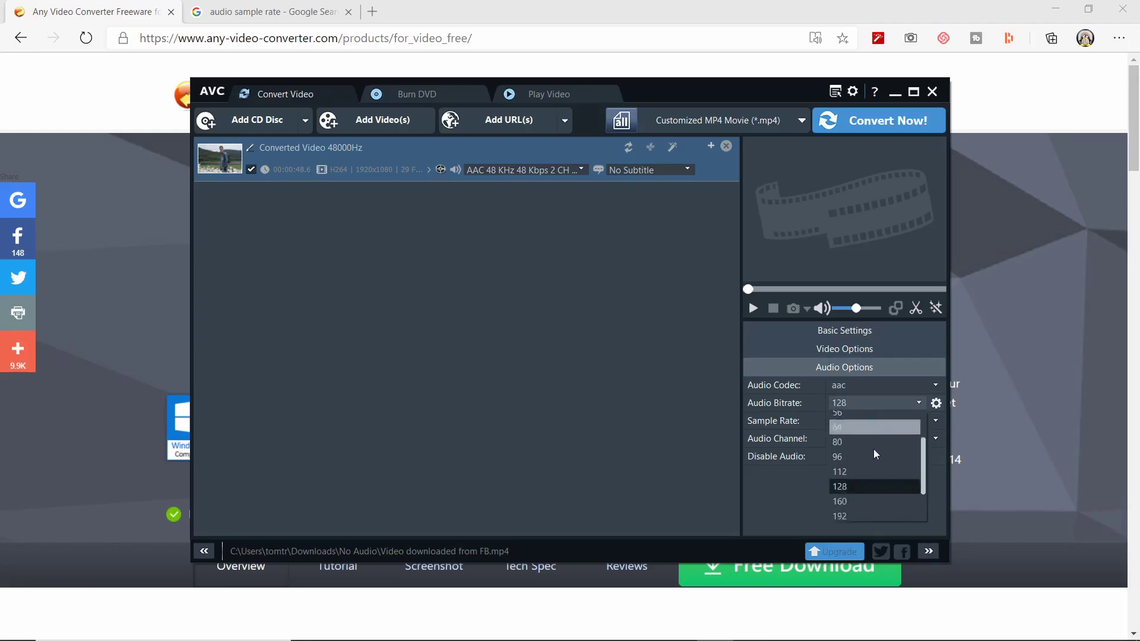
{"action": "scroll", "coordinate": [874, 450], "scroll_direction": "down", "scroll_amount": 3}
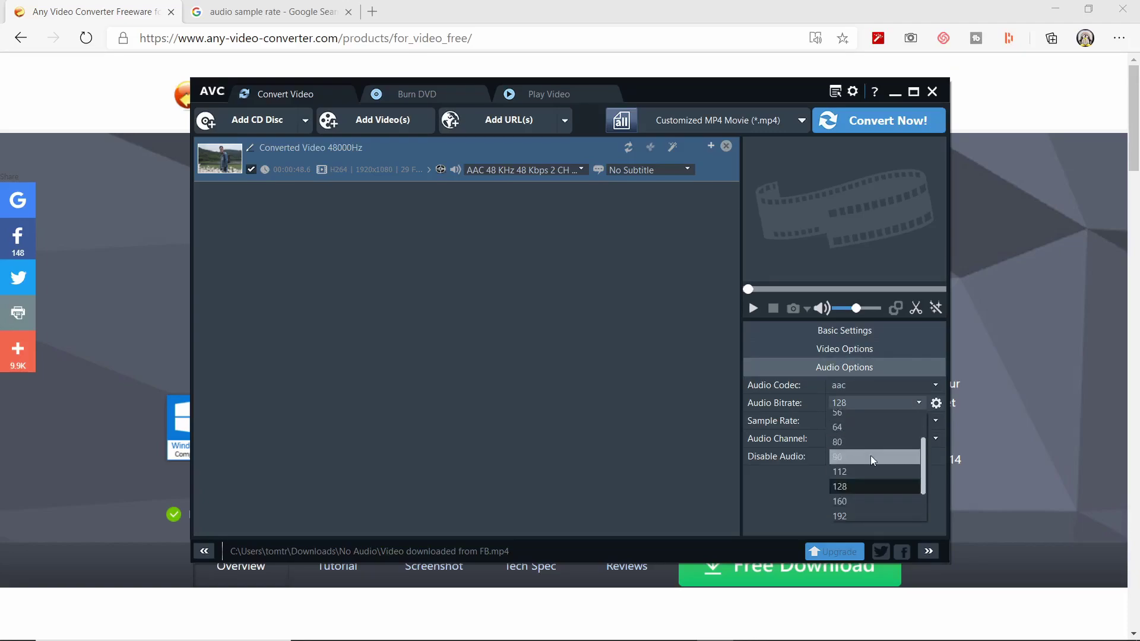
{"action": "left_click", "coordinate": [854, 481]}
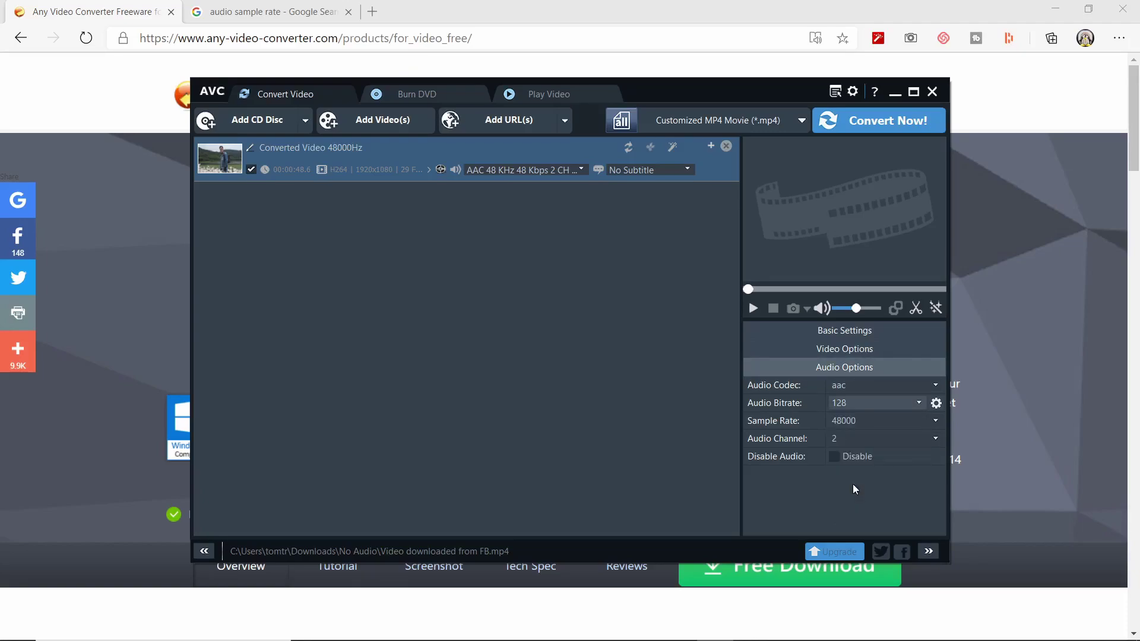
{"action": "left_click", "coordinate": [860, 419]}
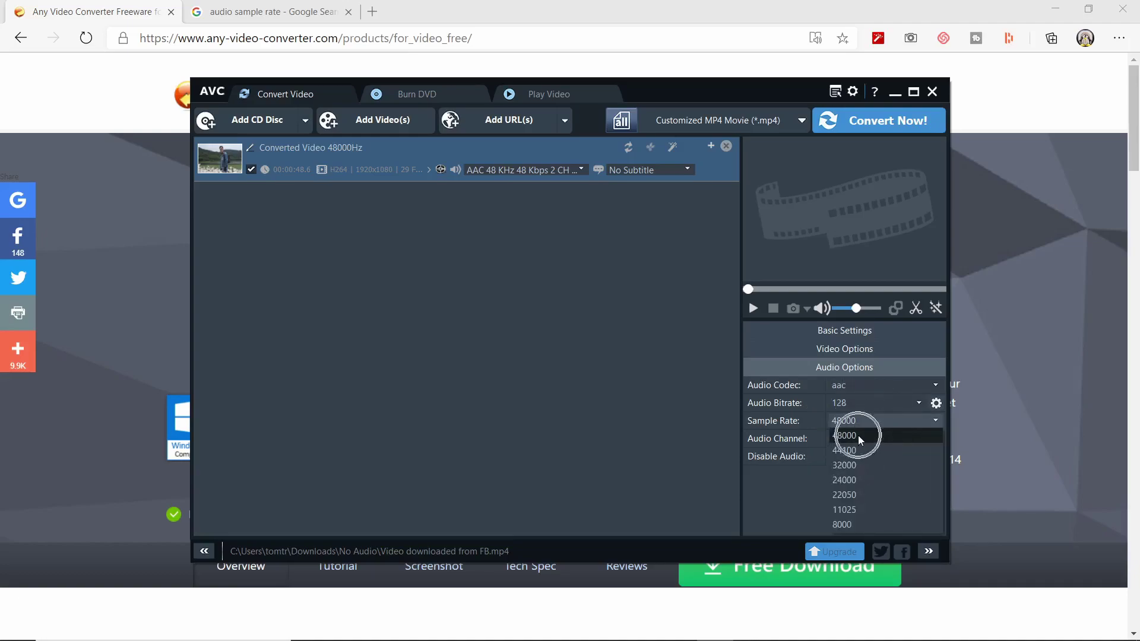
{"action": "left_click", "coordinate": [861, 437]}
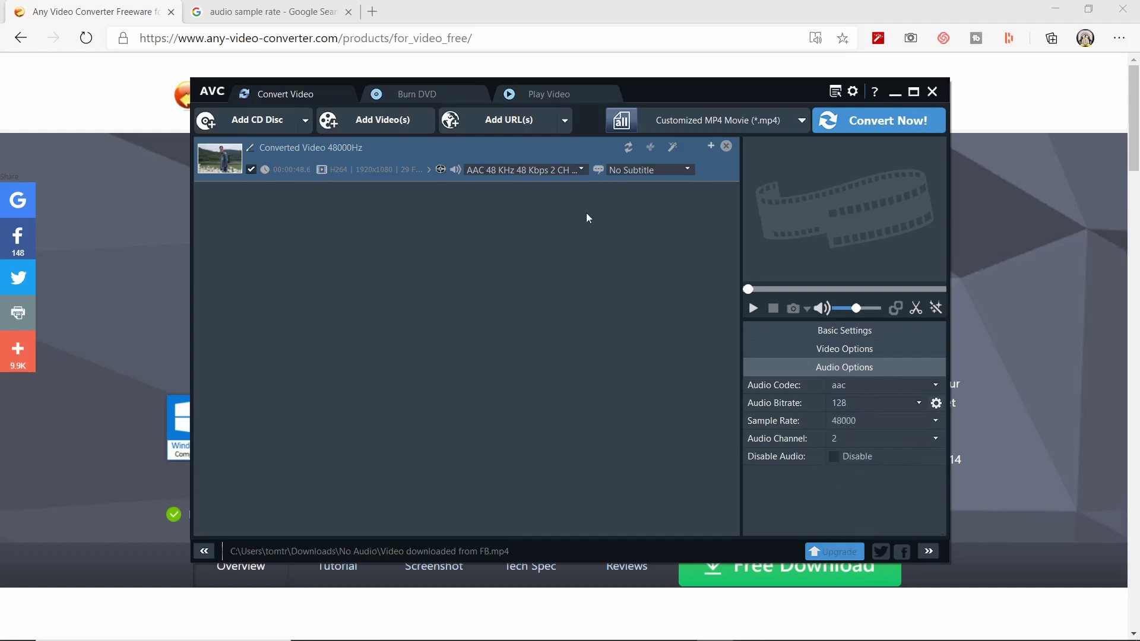
Run the conversion, then check that Converted Video 48000Hz_x264.mp4 shows a 48.000 kHz audio sample rate
{"action": "left_click", "coordinate": [871, 122]}
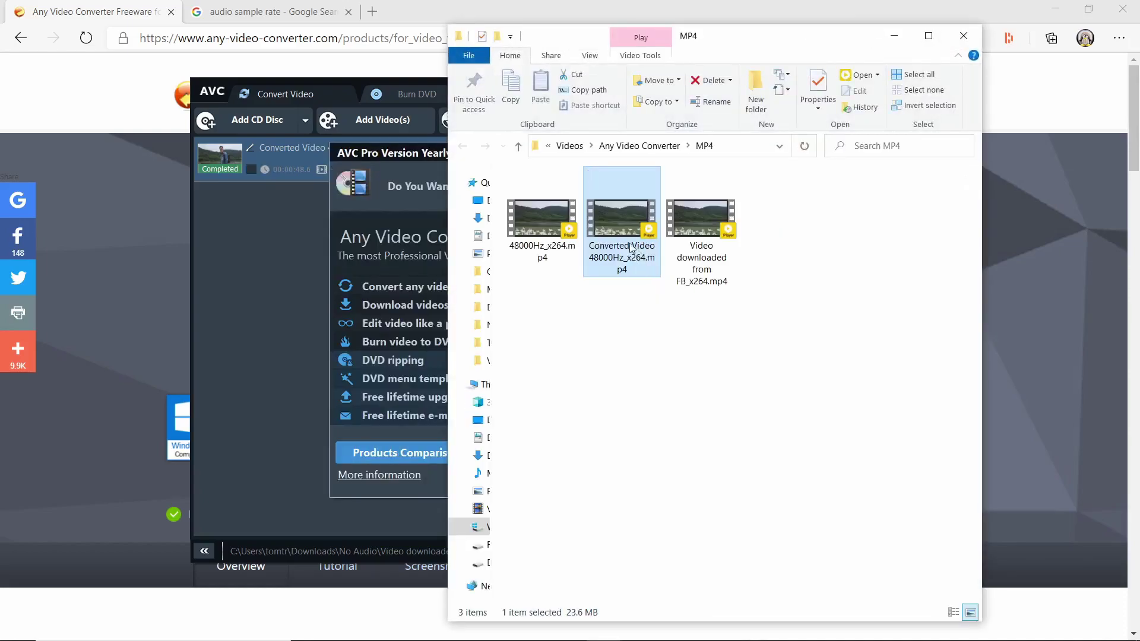
{"action": "left_click", "coordinate": [631, 232]}
{"action": "right_click", "coordinate": [621, 229]}
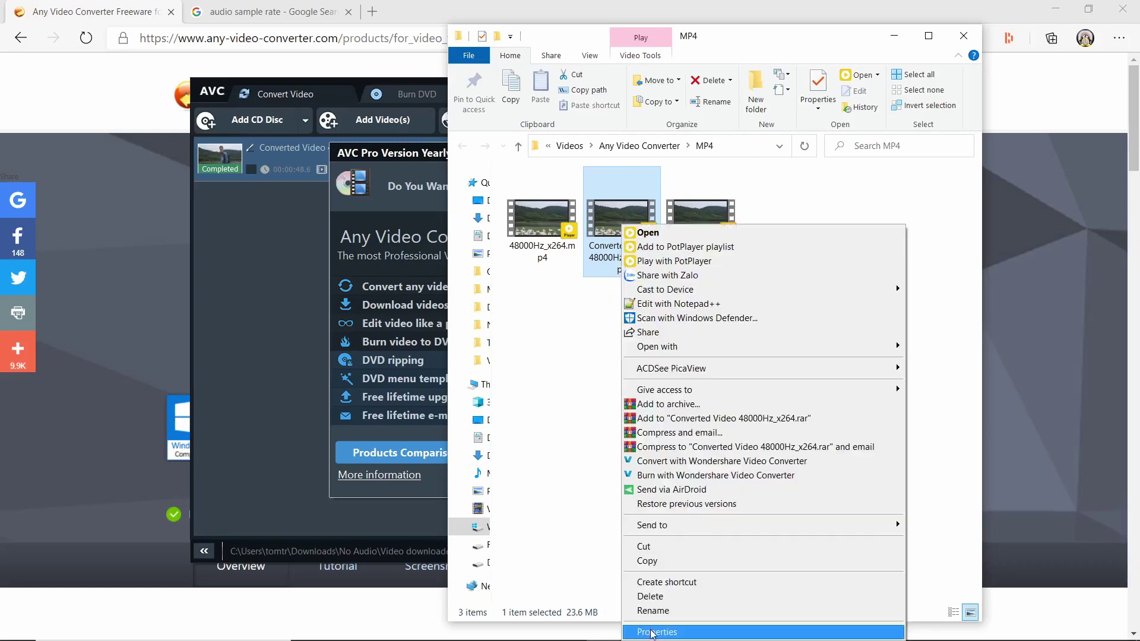
{"action": "left_click", "coordinate": [652, 632]}
{"action": "left_click", "coordinate": [719, 265]}
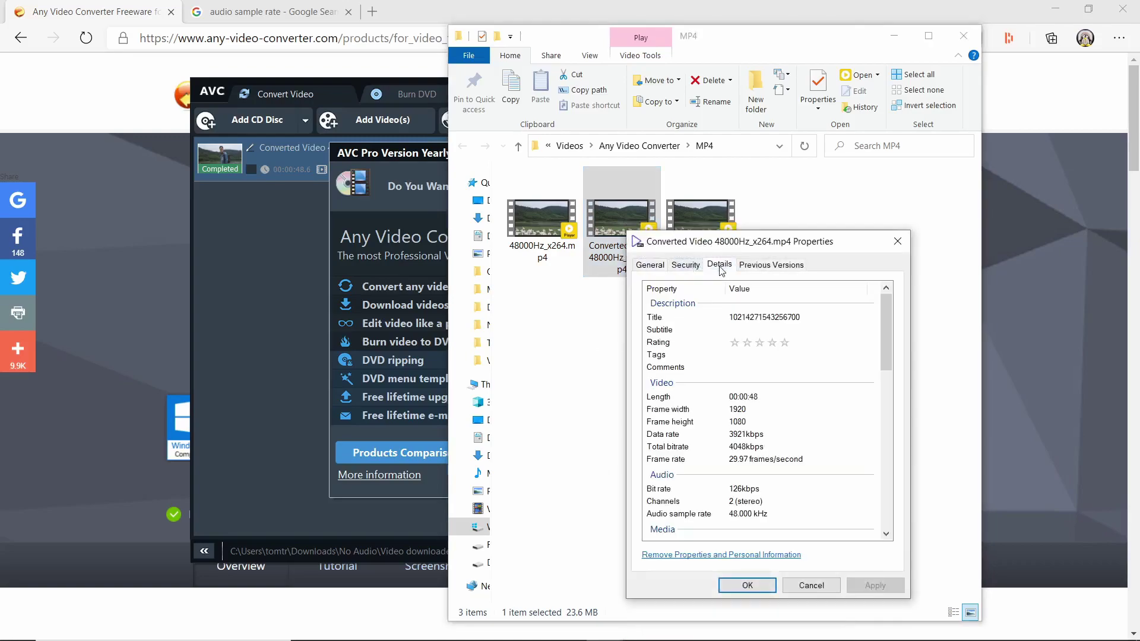
{"action": "left_click", "coordinate": [750, 516]}
{"action": "left_click", "coordinate": [746, 516]}
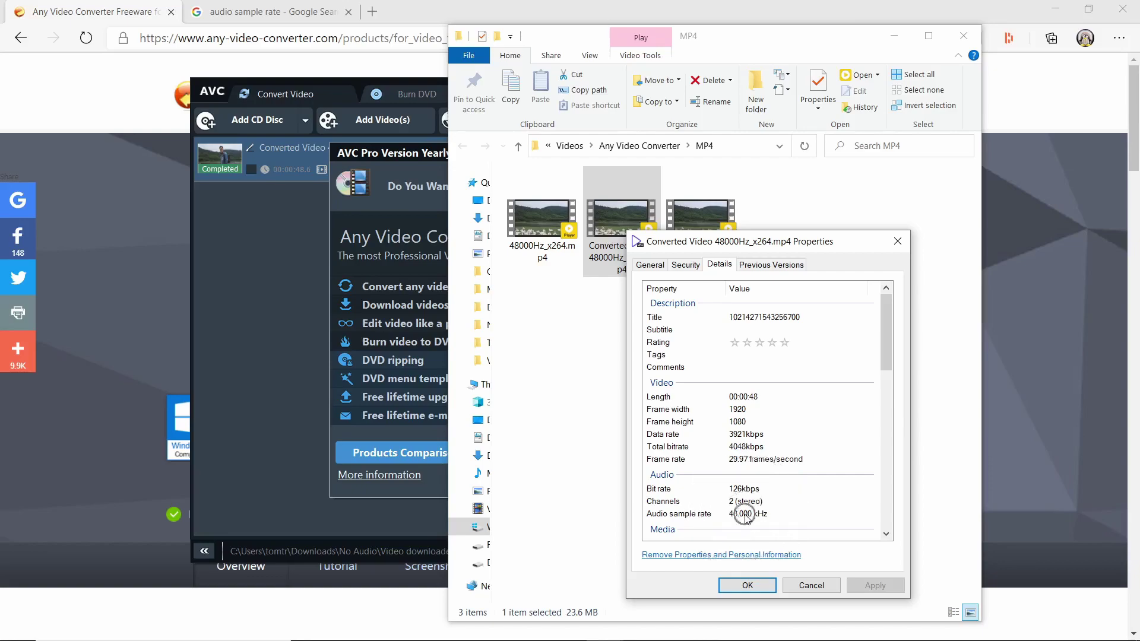
{"action": "left_click", "coordinate": [750, 585]}
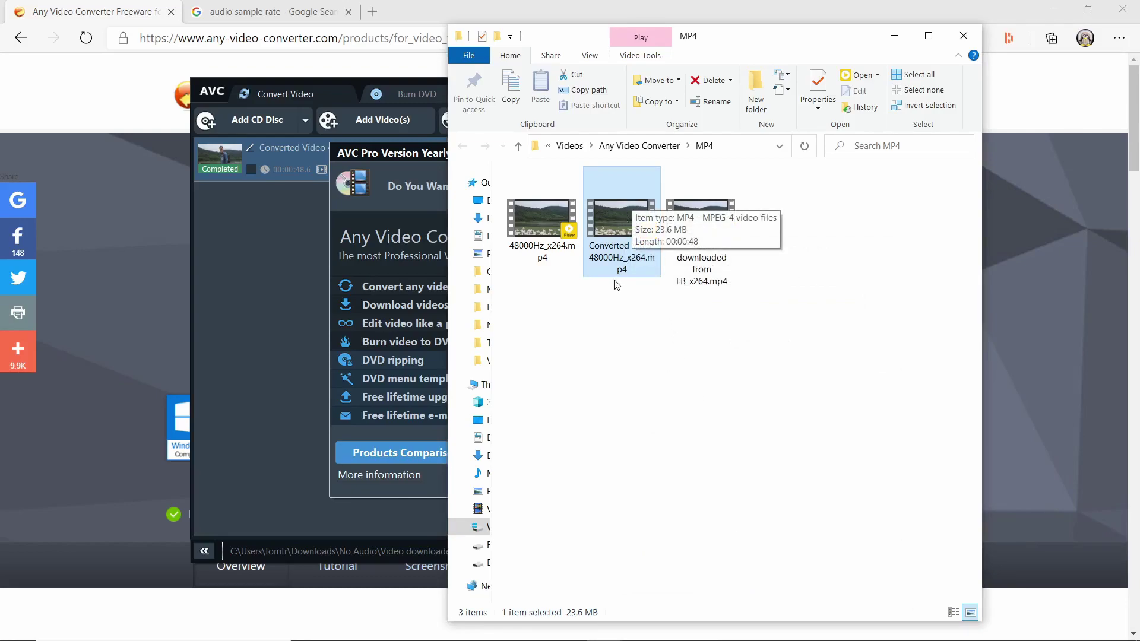
Import Converted Video 48000Hz_x264.mp4 into the Media Pool, confirm 48000 Hz in Metadata, and preview it
{"action": "left_click", "coordinate": [641, 636]}
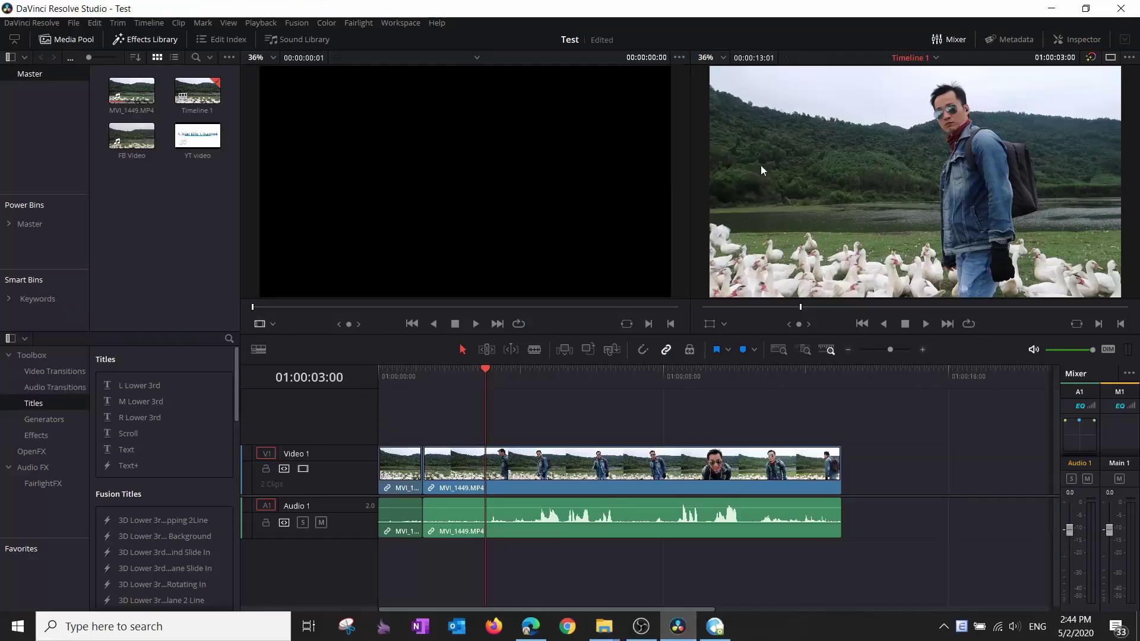
{"action": "key", "text": "alt+Tab"}
{"action": "left_click_drag", "start_coordinate": [626, 218], "coordinate": [163, 215]}
{"action": "left_click", "coordinate": [172, 224]}
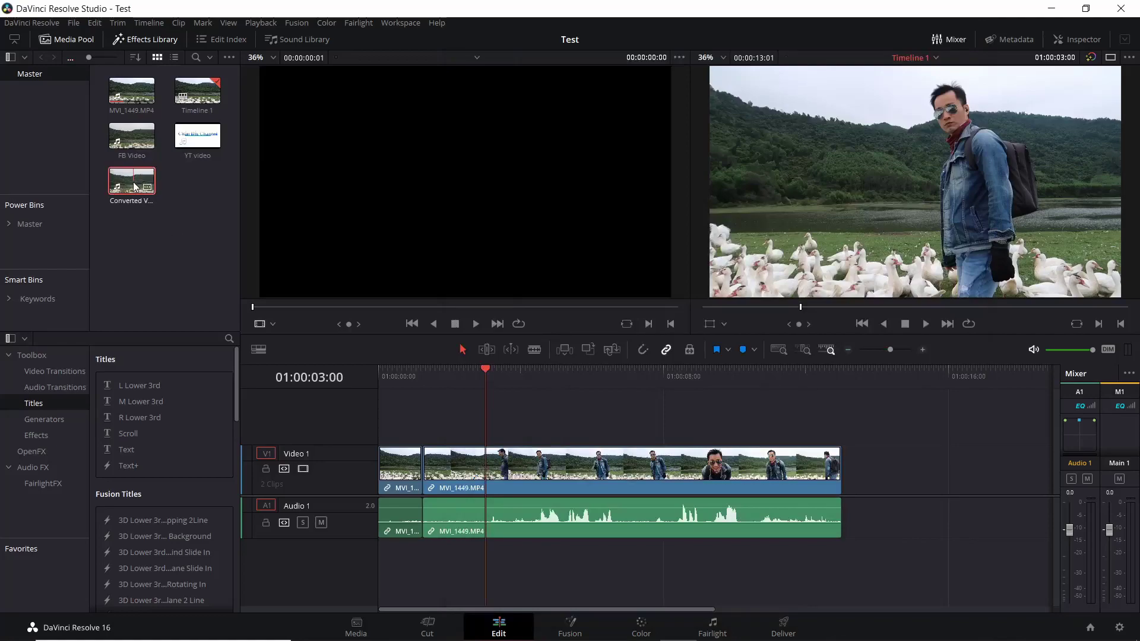
{"action": "left_click", "coordinate": [1003, 38]}
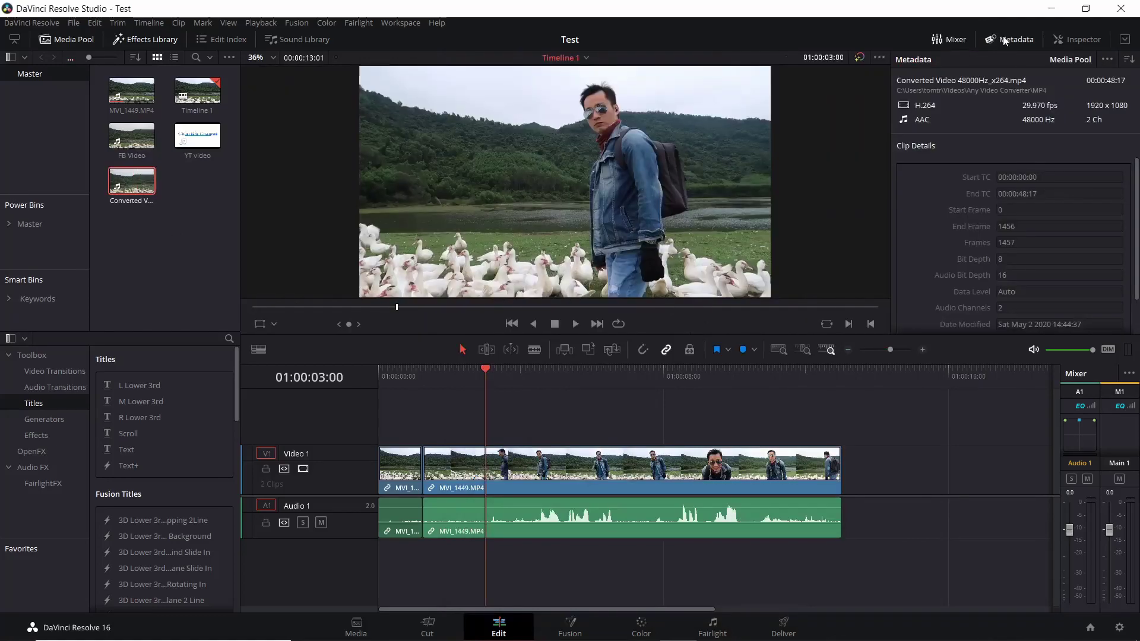
{"action": "left_click", "coordinate": [1031, 121]}
{"action": "double_click", "coordinate": [128, 187]}
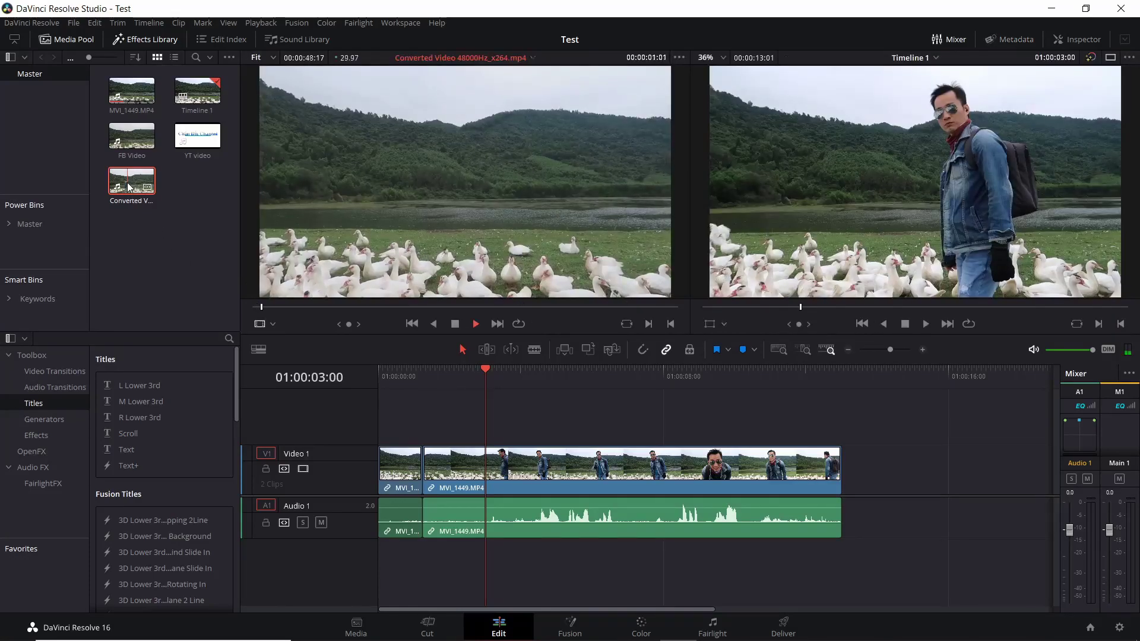
{"action": "left_click", "coordinate": [300, 307]}
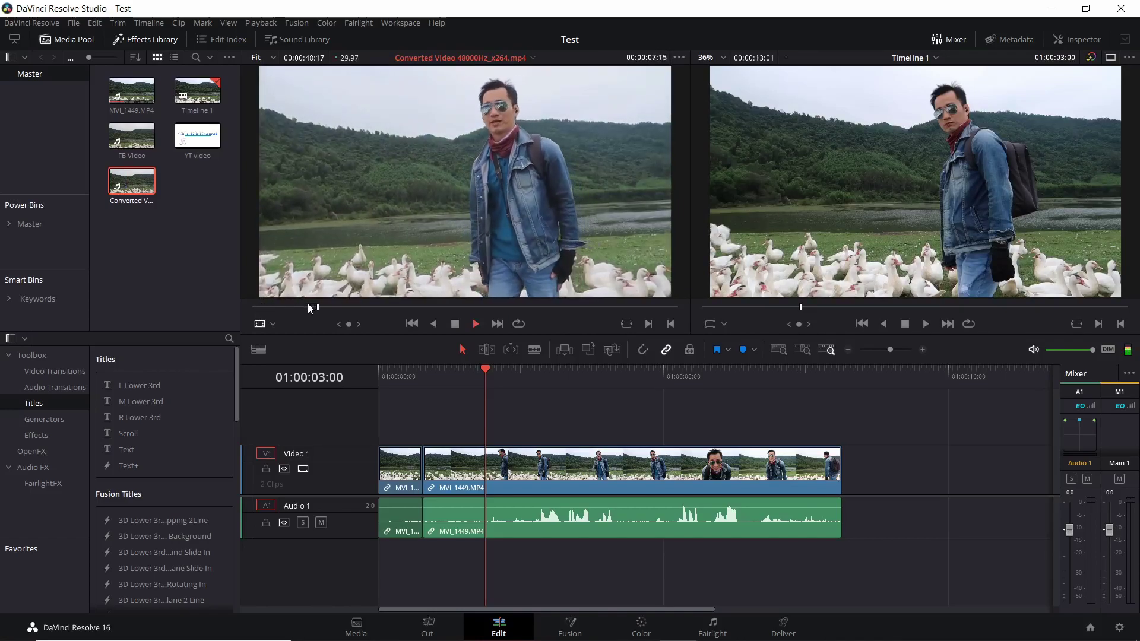
{"action": "key", "text": "space"}
Place the converted clip after MVI_1449.MP4 on Timeline 1 and play it back
{"action": "left_click_drag", "start_coordinate": [131, 187], "coordinate": [865, 475]}
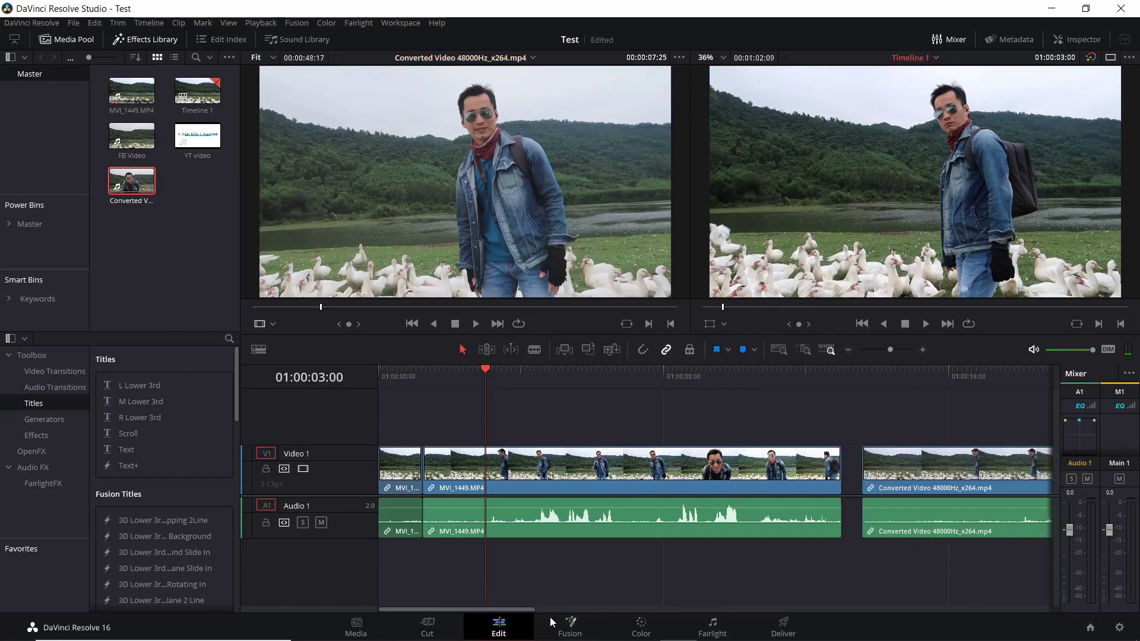
{"action": "left_click_drag", "start_coordinate": [534, 612], "coordinate": [569, 612]}
{"action": "left_click", "coordinate": [868, 379]}
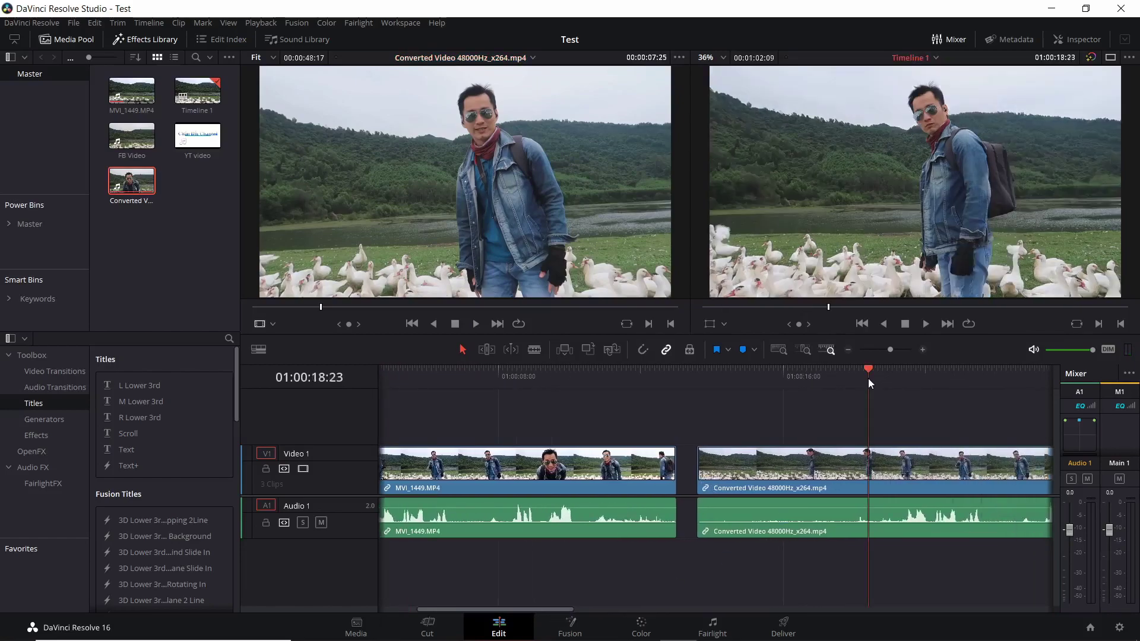
{"action": "key", "text": "space"}
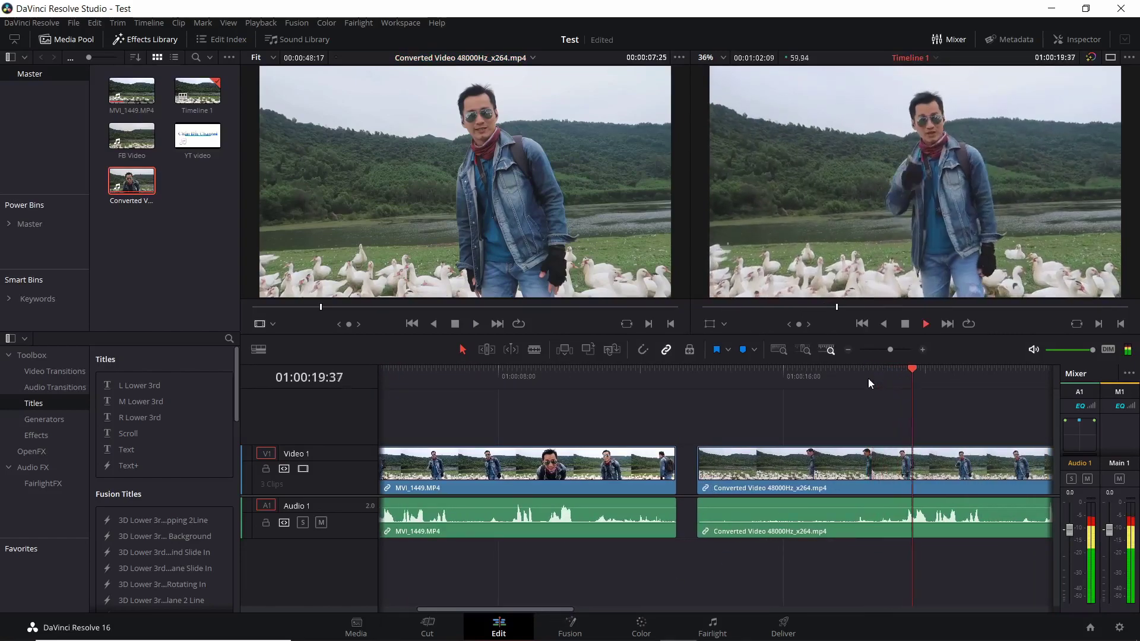
{"action": "key", "text": "space"}
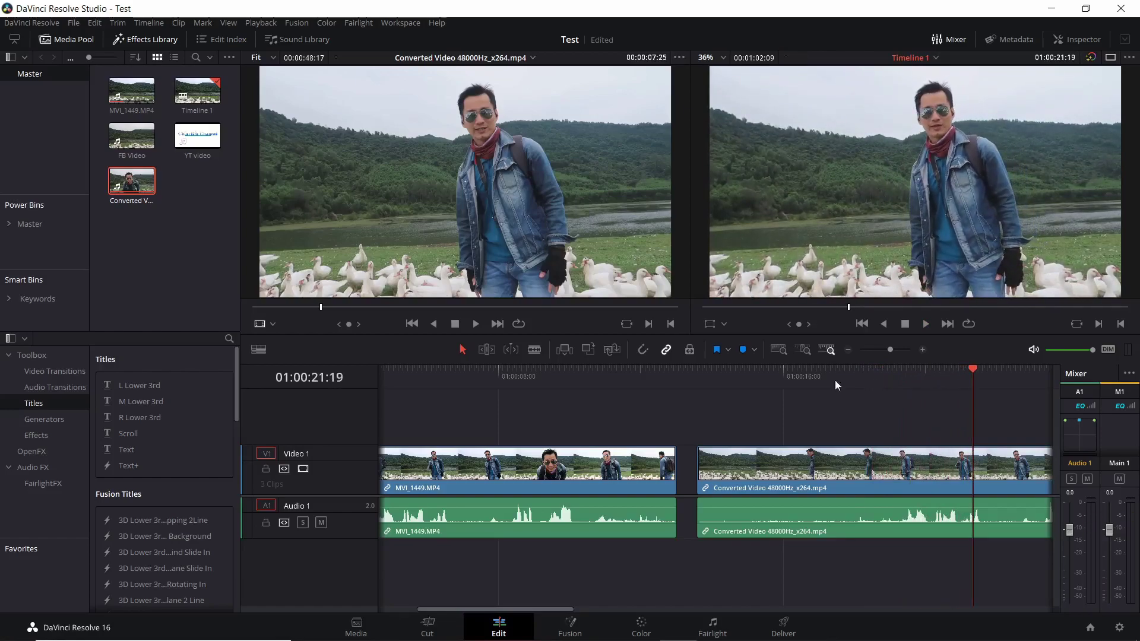
{"action": "left_click", "coordinate": [133, 143]}
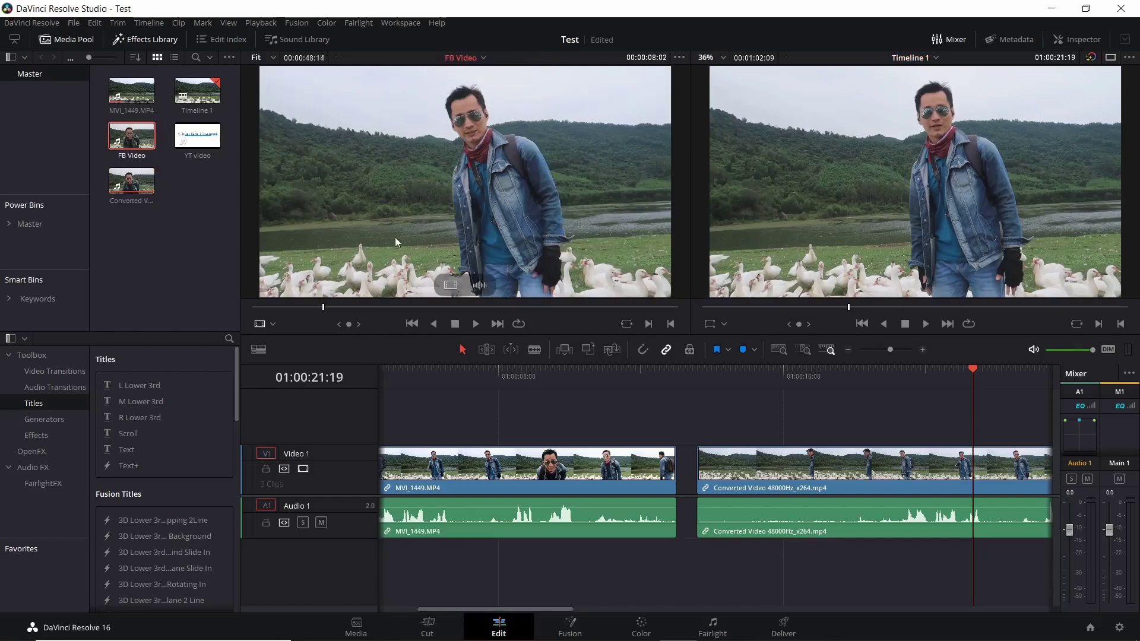
{"action": "left_click", "coordinate": [477, 324]}
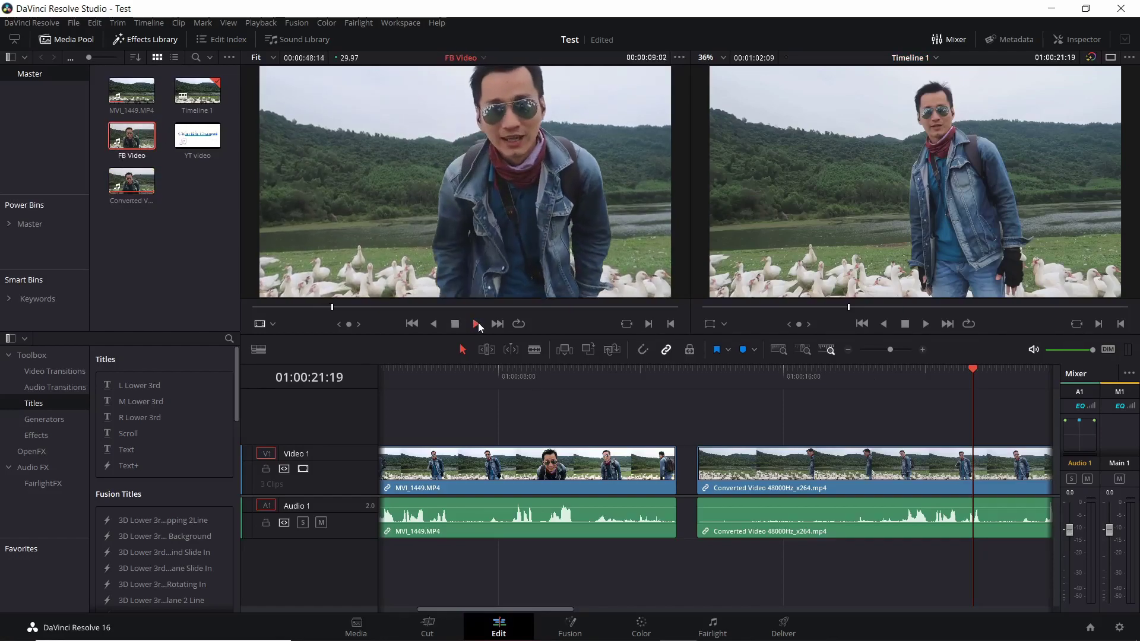
{"action": "left_click", "coordinate": [456, 325]}
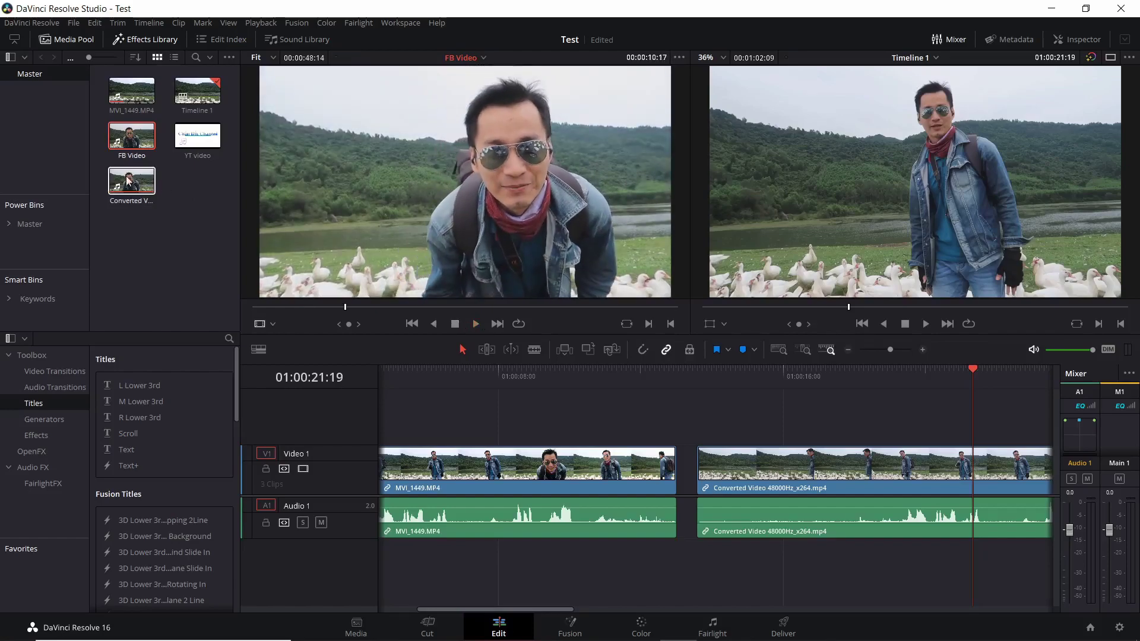
{"action": "double_click", "coordinate": [124, 179]}
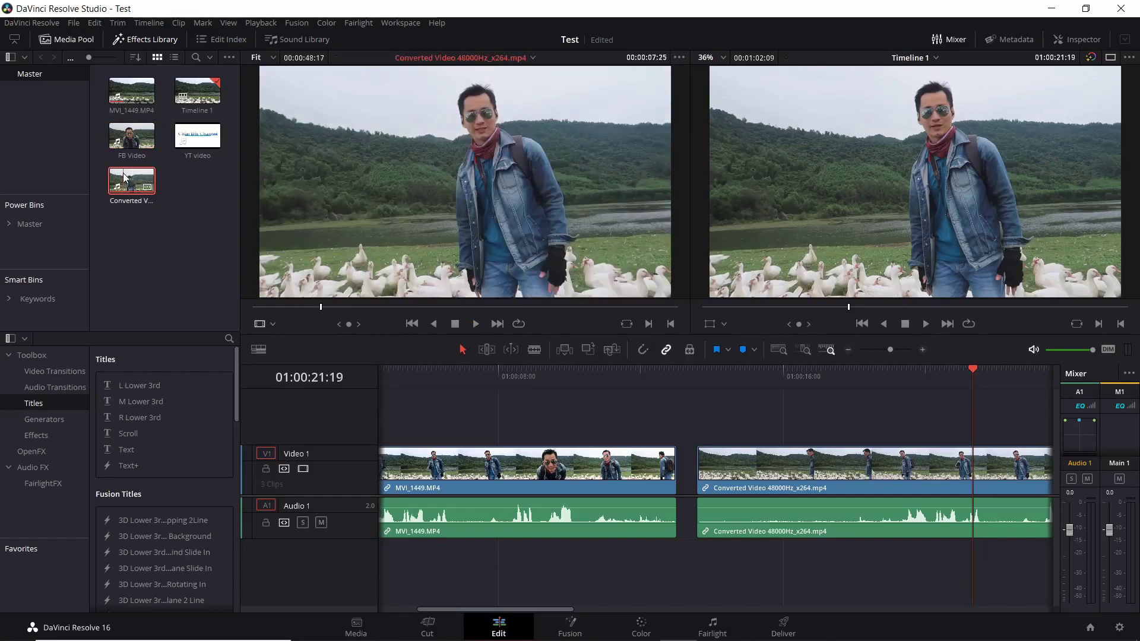
{"action": "left_click", "coordinate": [474, 323]}
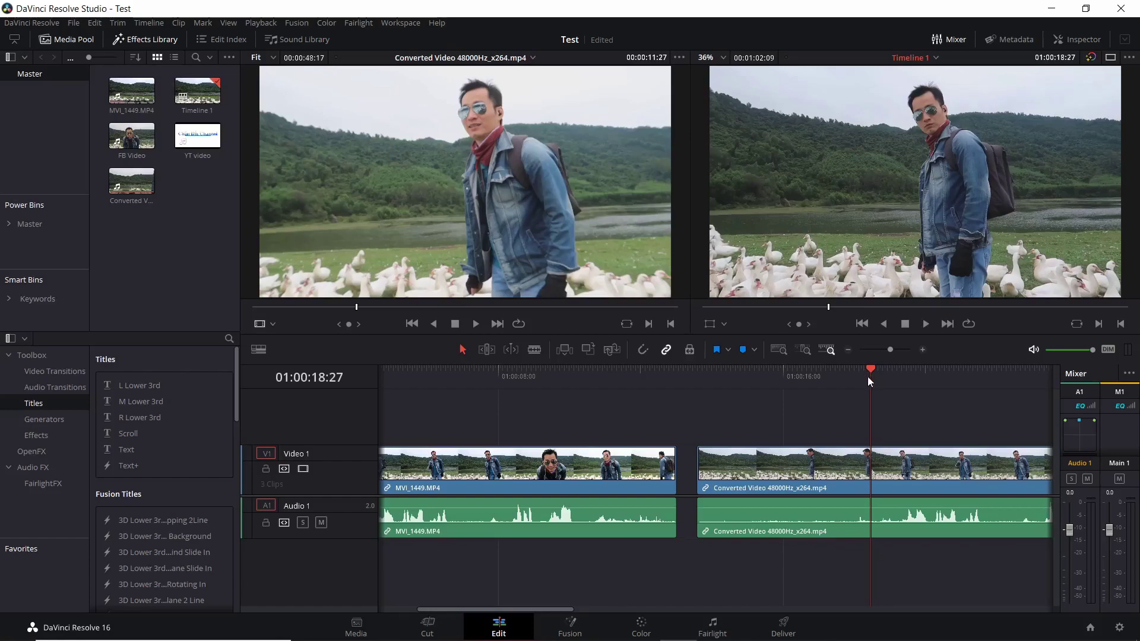
{"action": "key", "text": "space"}
{"action": "key", "text": "space"}
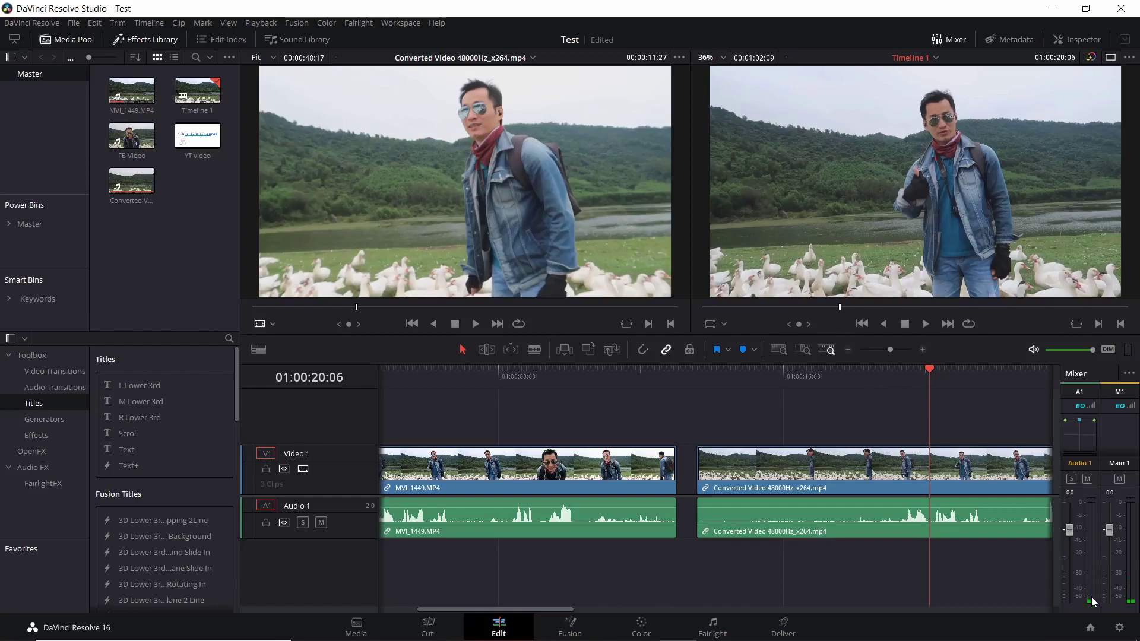
{"action": "left_click", "coordinate": [877, 381]}
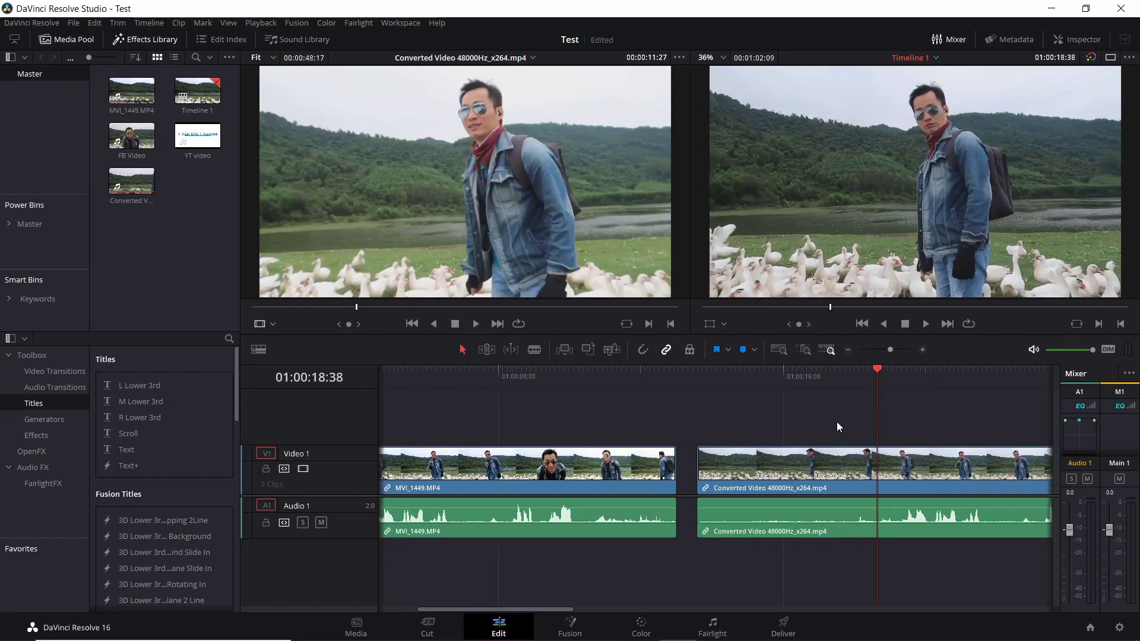
{"action": "key", "text": "space"}
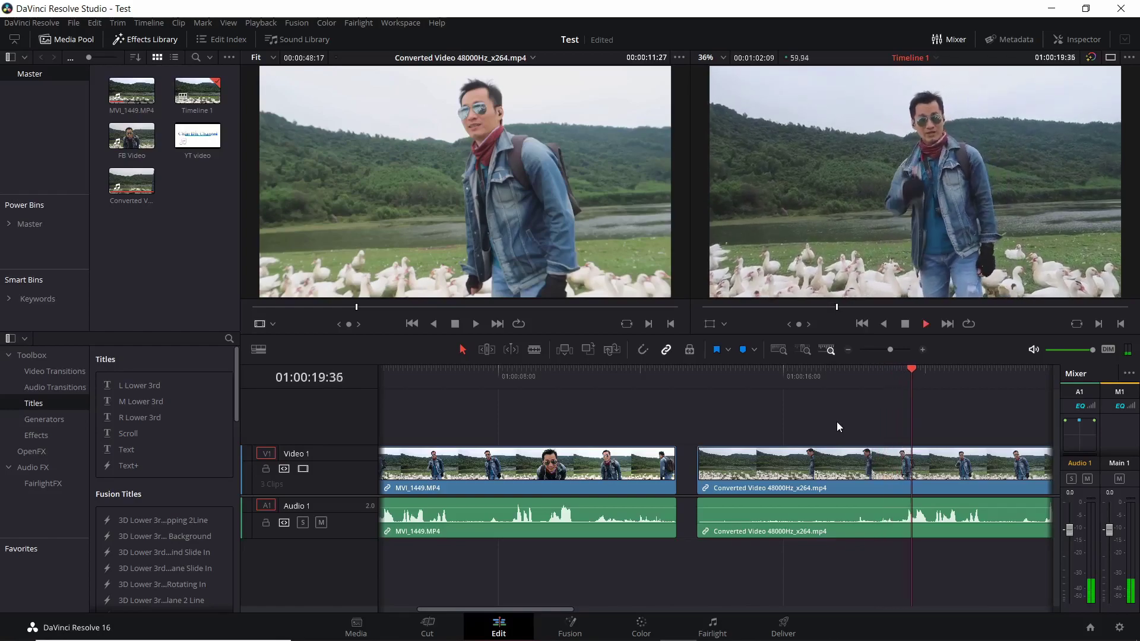
{"action": "key", "text": "space"}
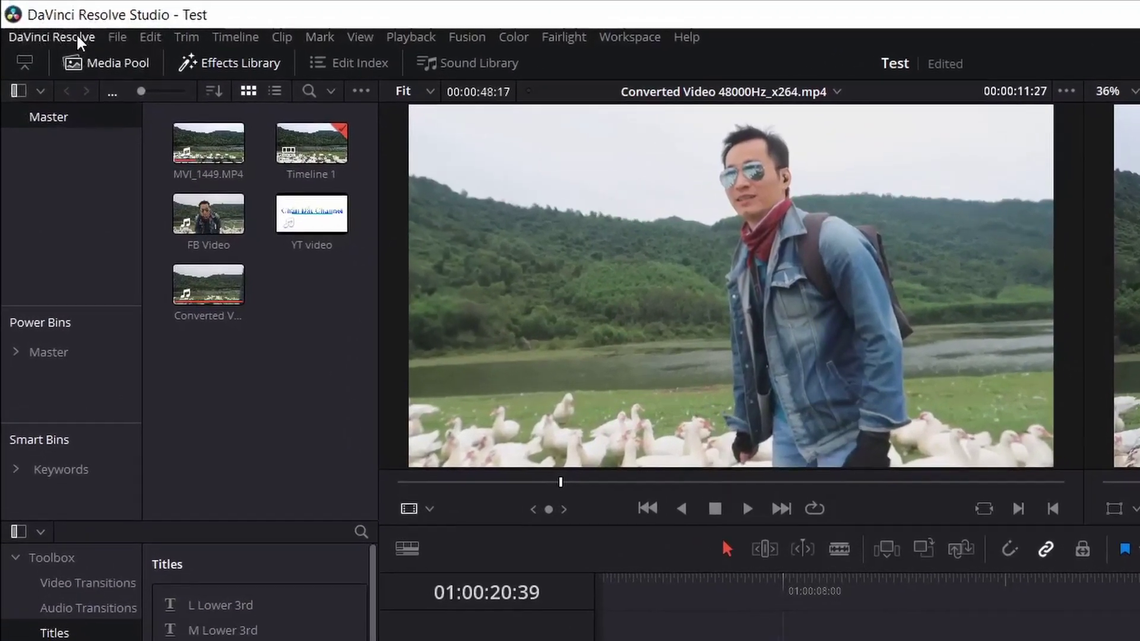
In Preferences > Video and Audio I/O, set Speaker configuration to Use System Setting and save
{"action": "left_click", "coordinate": [54, 26]}
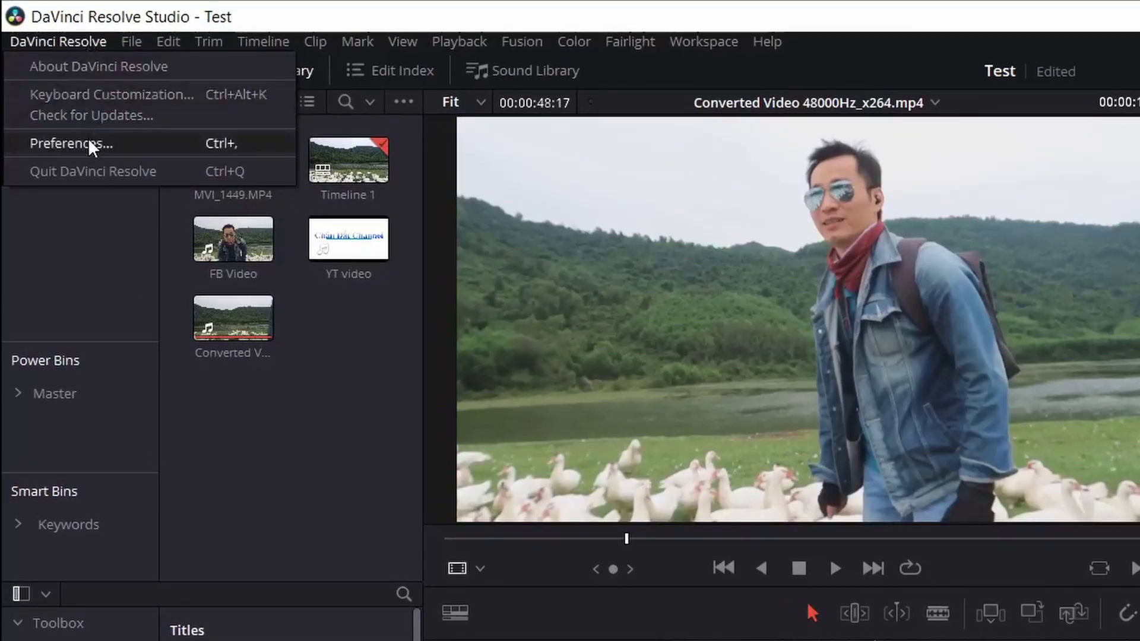
{"action": "left_click", "coordinate": [112, 144]}
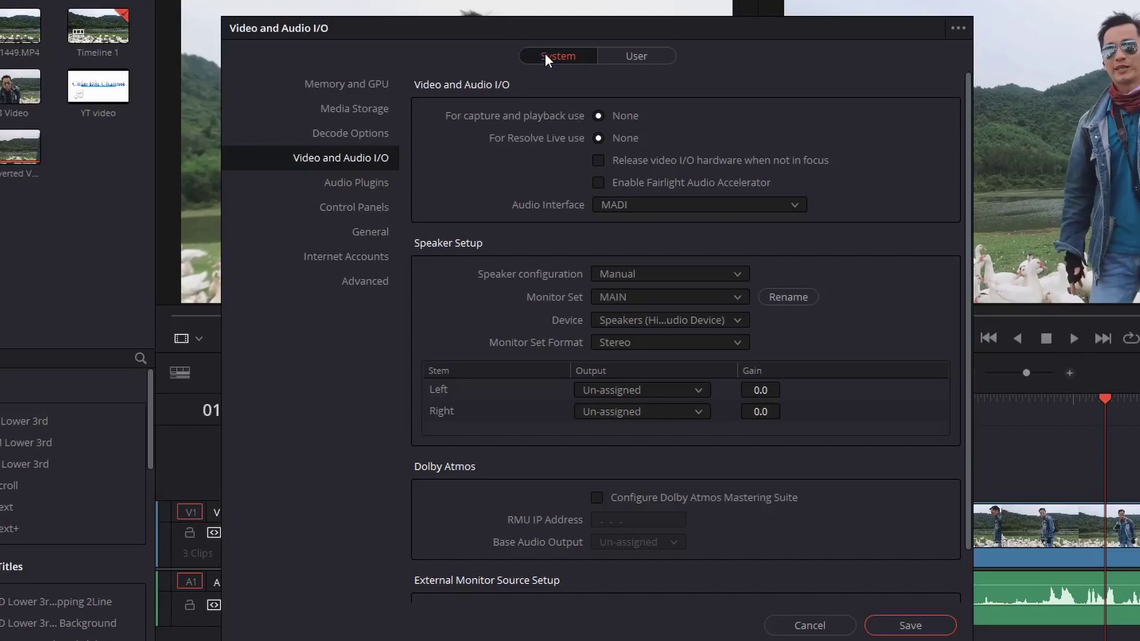
{"action": "left_click", "coordinate": [544, 53]}
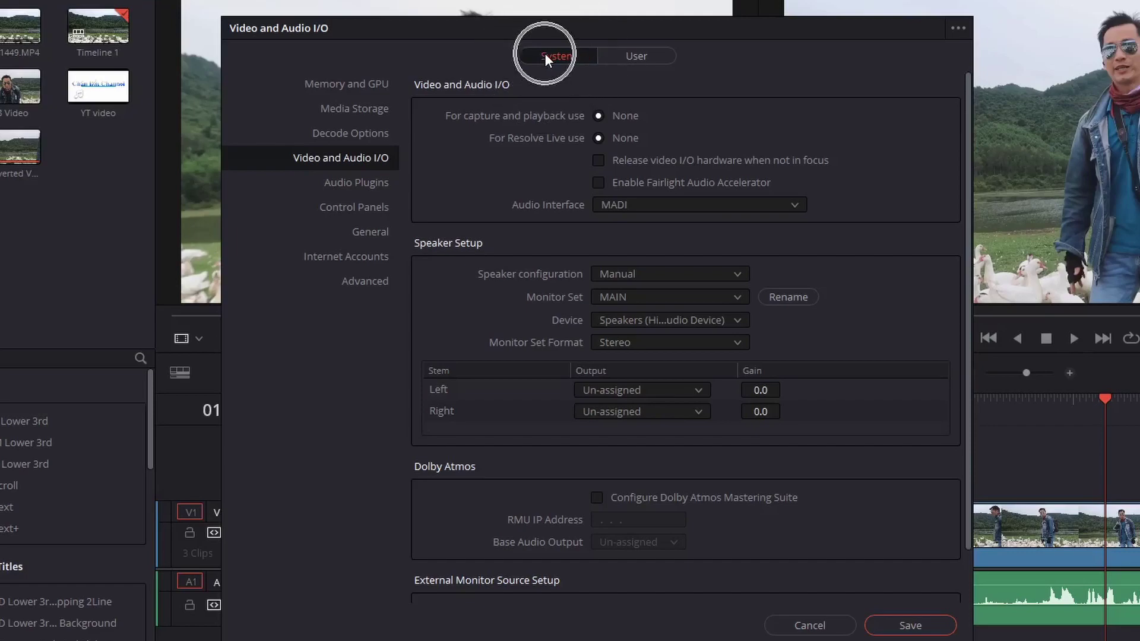
{"action": "left_click", "coordinate": [379, 160]}
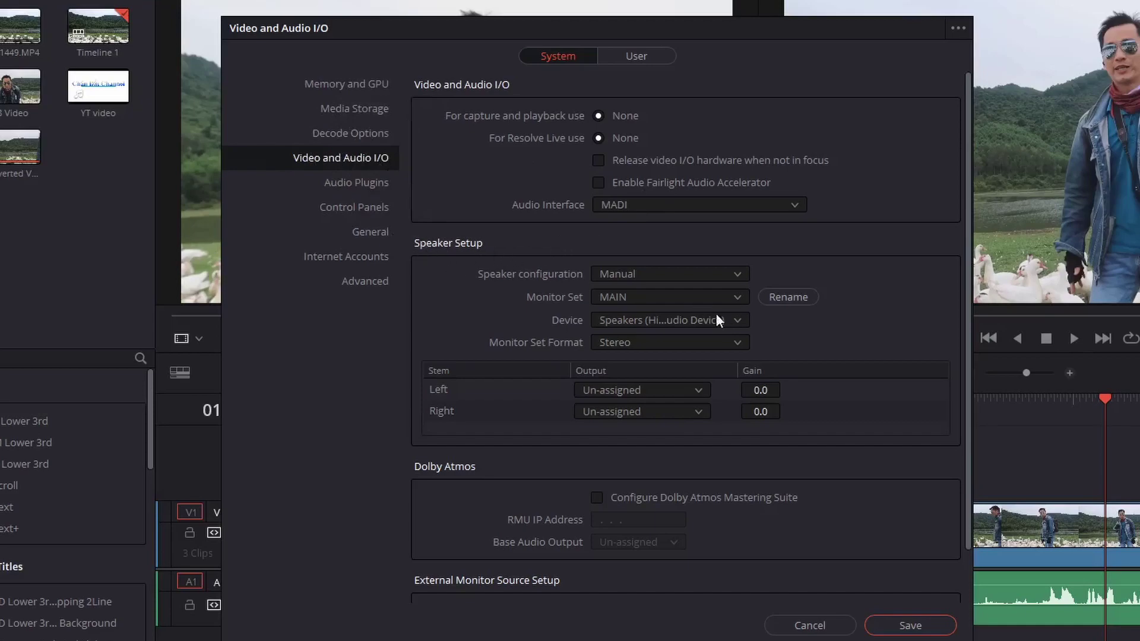
{"action": "left_click", "coordinate": [538, 285]}
{"action": "left_click", "coordinate": [715, 365]}
{"action": "left_click", "coordinate": [651, 273]}
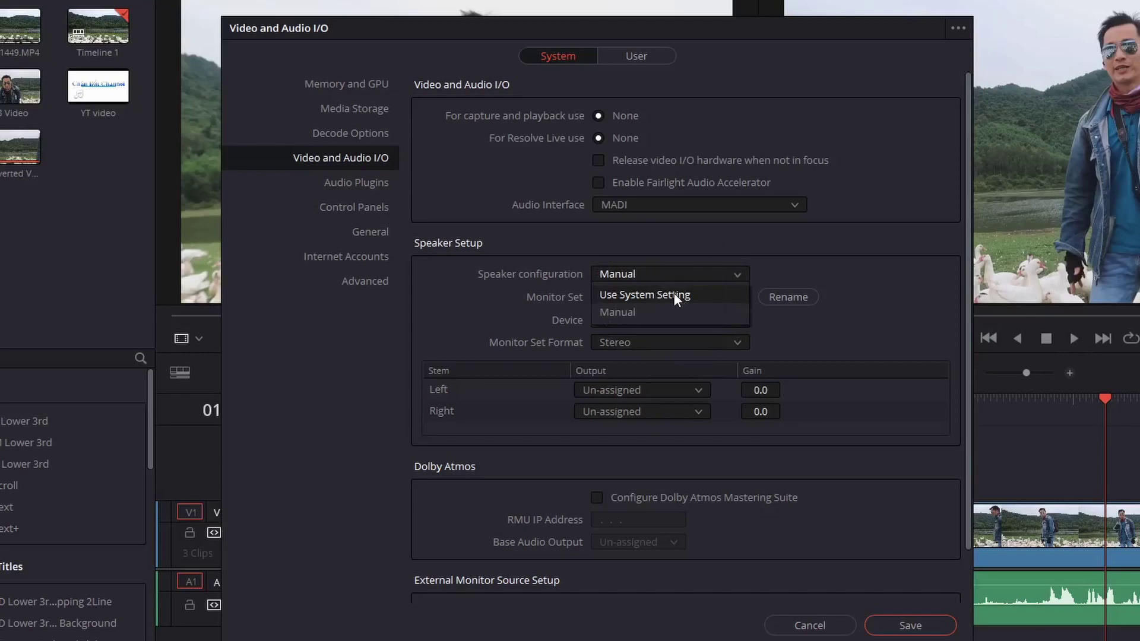
{"action": "left_click", "coordinate": [674, 294]}
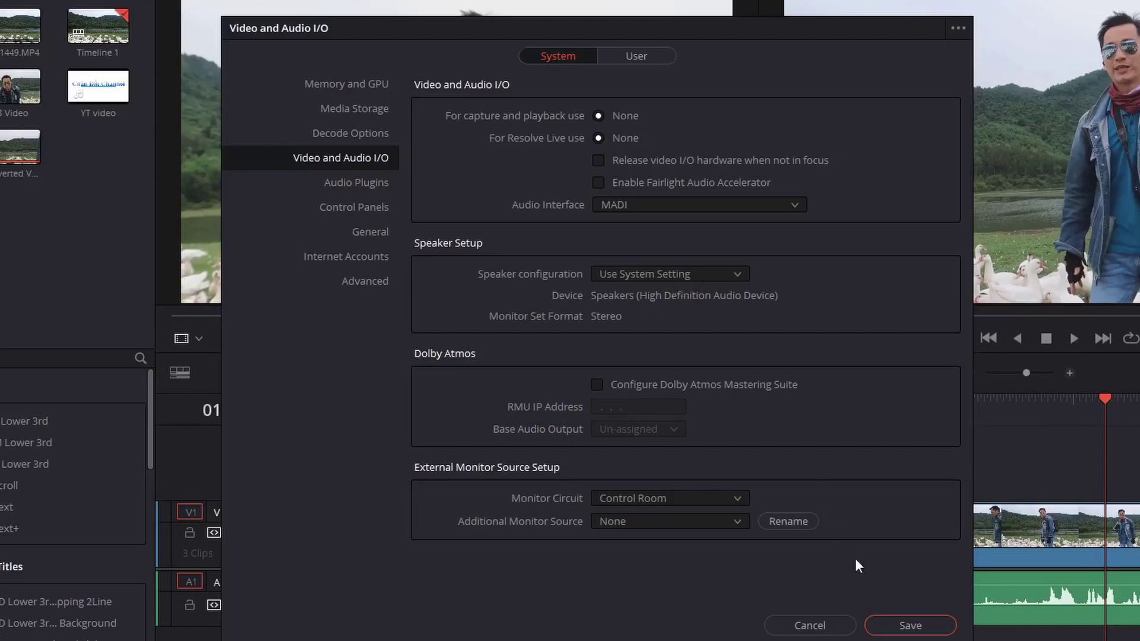
{"action": "left_click", "coordinate": [896, 621]}
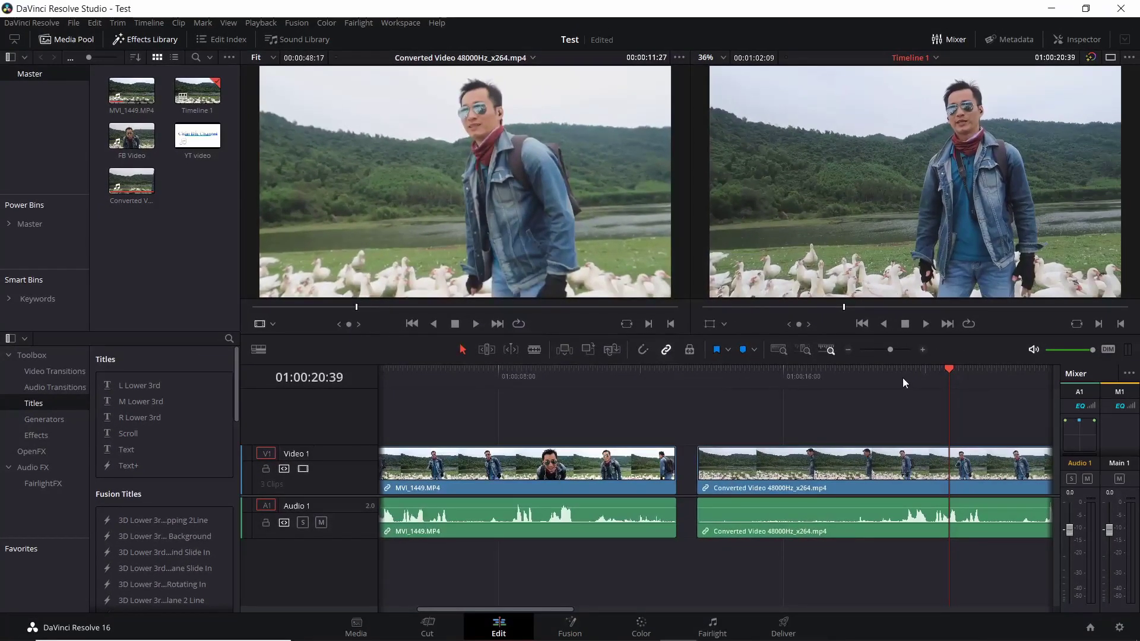
Play the converted clip on the timeline to check for sound
{"action": "left_click", "coordinate": [903, 383]}
{"action": "key", "text": "space"}
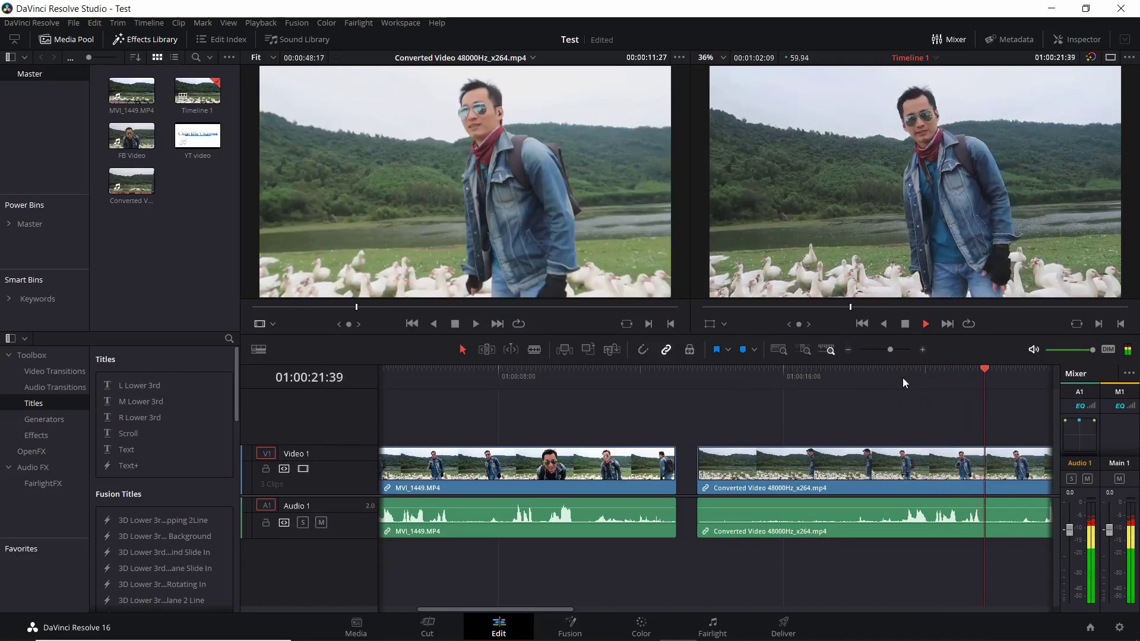
{"action": "key", "text": "space"}
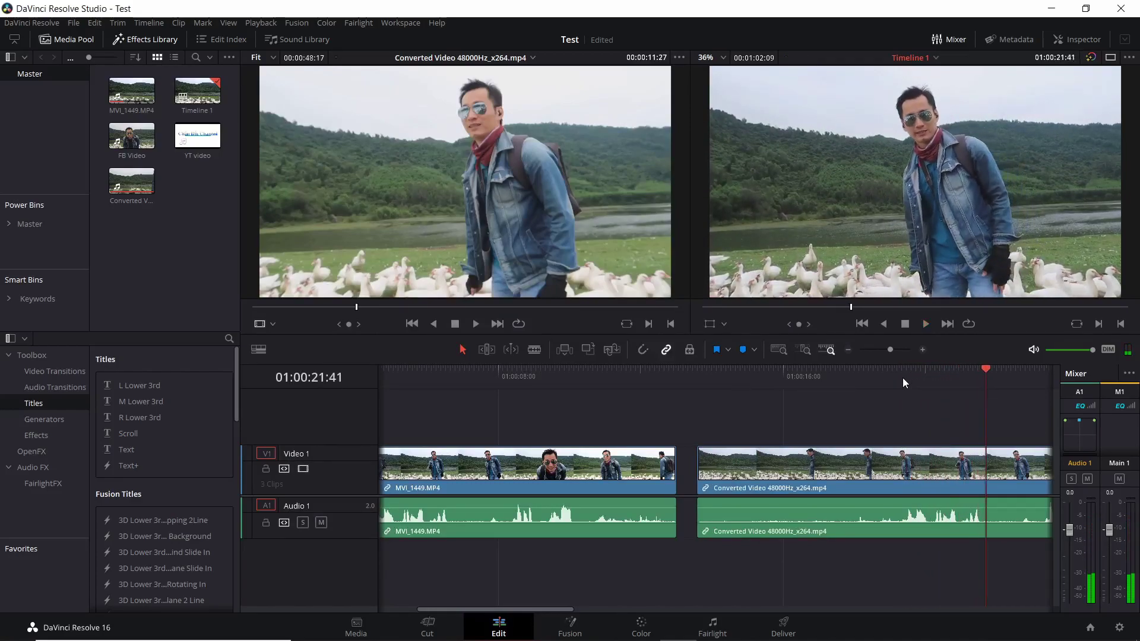
{"action": "left_click", "coordinate": [32, 22]}
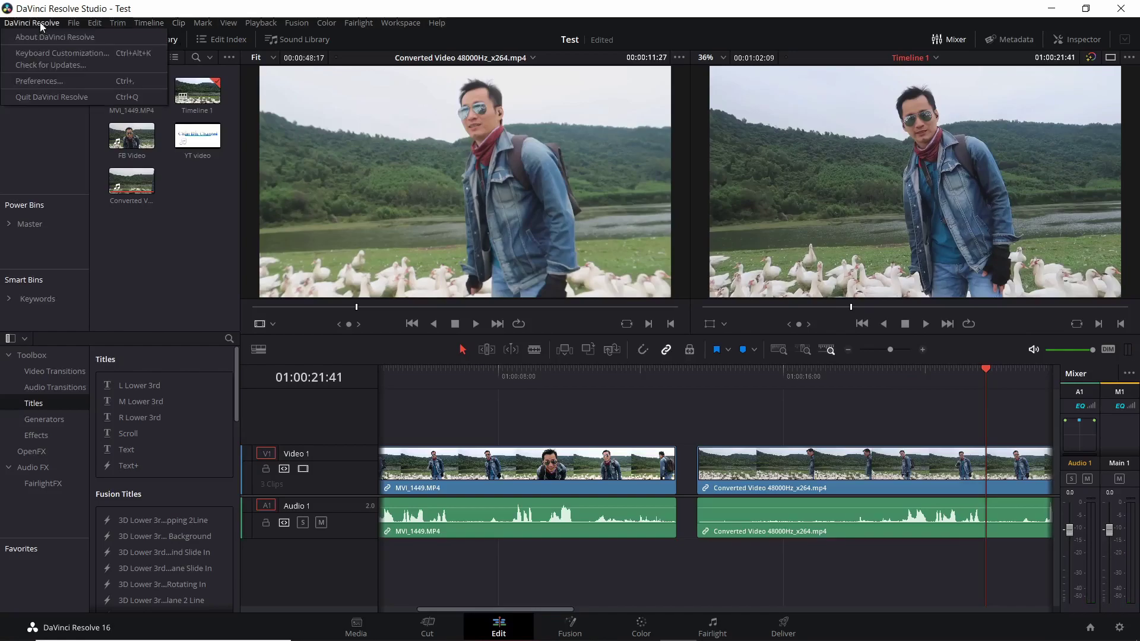
Set Speaker configuration to Manual with MAIN monitor set and the High Definition Audio speakers device
{"action": "left_click", "coordinate": [39, 81]}
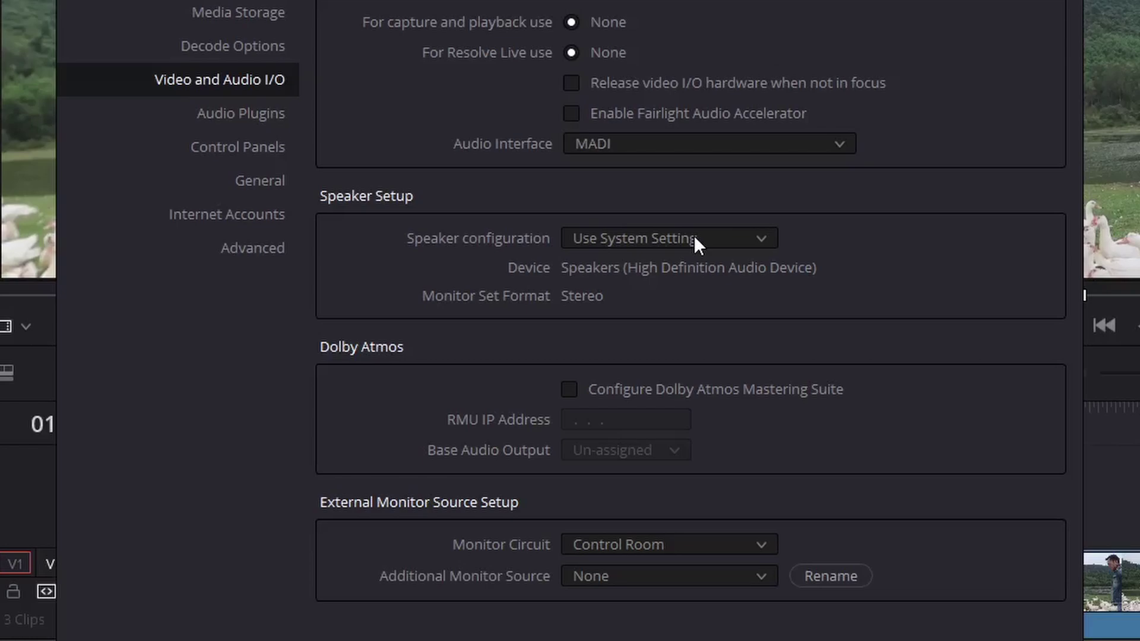
{"action": "left_click", "coordinate": [693, 237]}
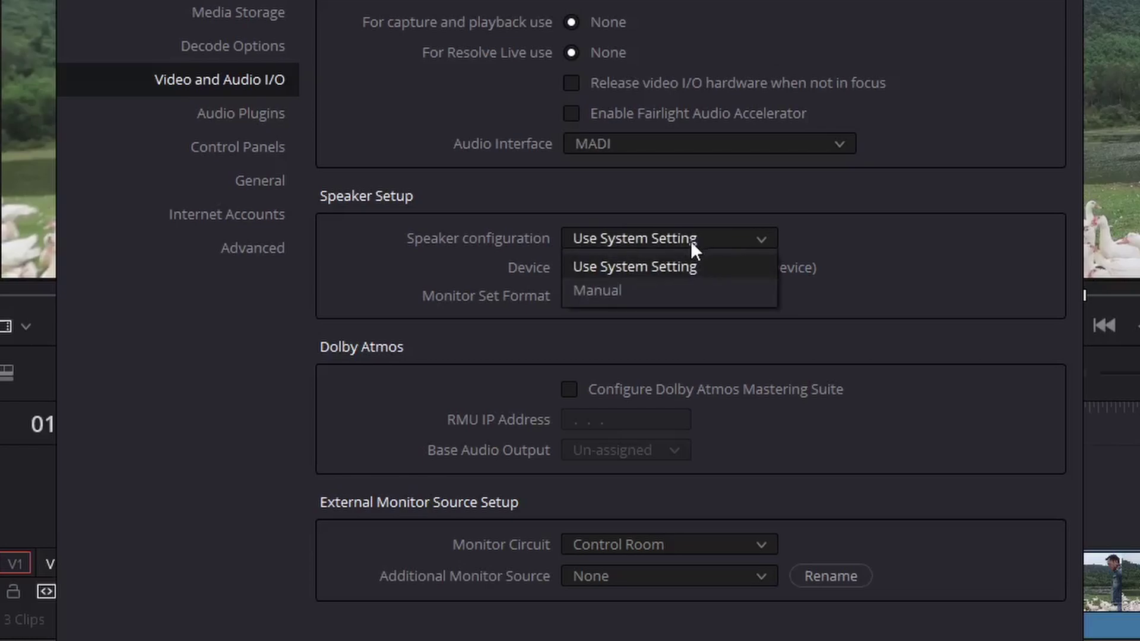
{"action": "left_click", "coordinate": [683, 291]}
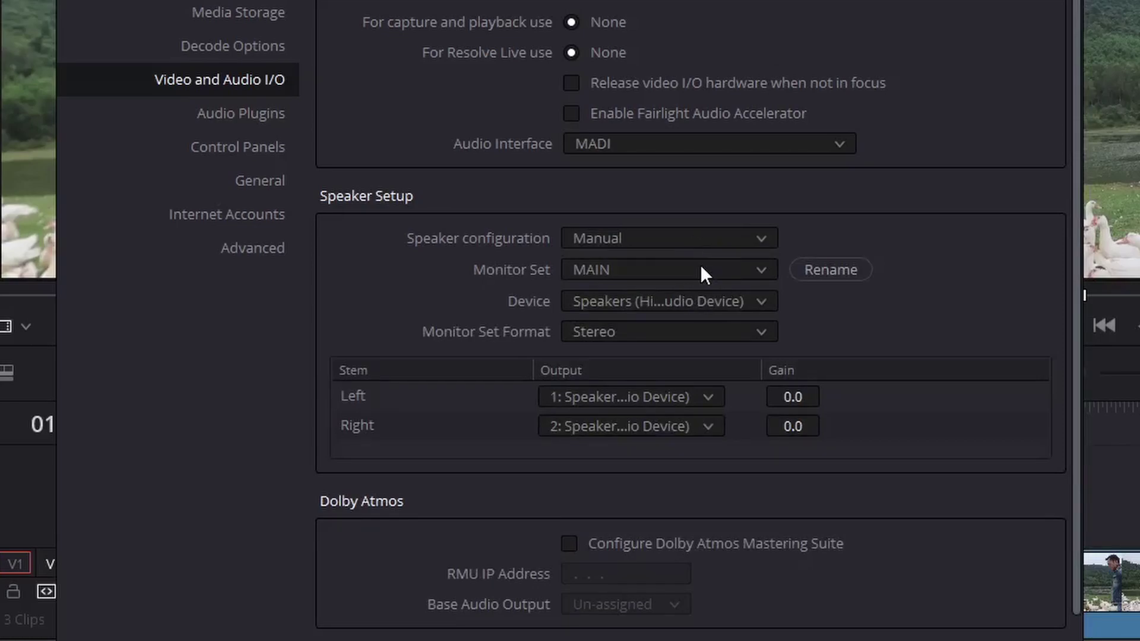
{"action": "left_click", "coordinate": [624, 274]}
{"action": "left_click", "coordinate": [619, 298]}
{"action": "left_click", "coordinate": [614, 304]}
{"action": "left_click", "coordinate": [611, 300]}
{"action": "left_click", "coordinate": [646, 304]}
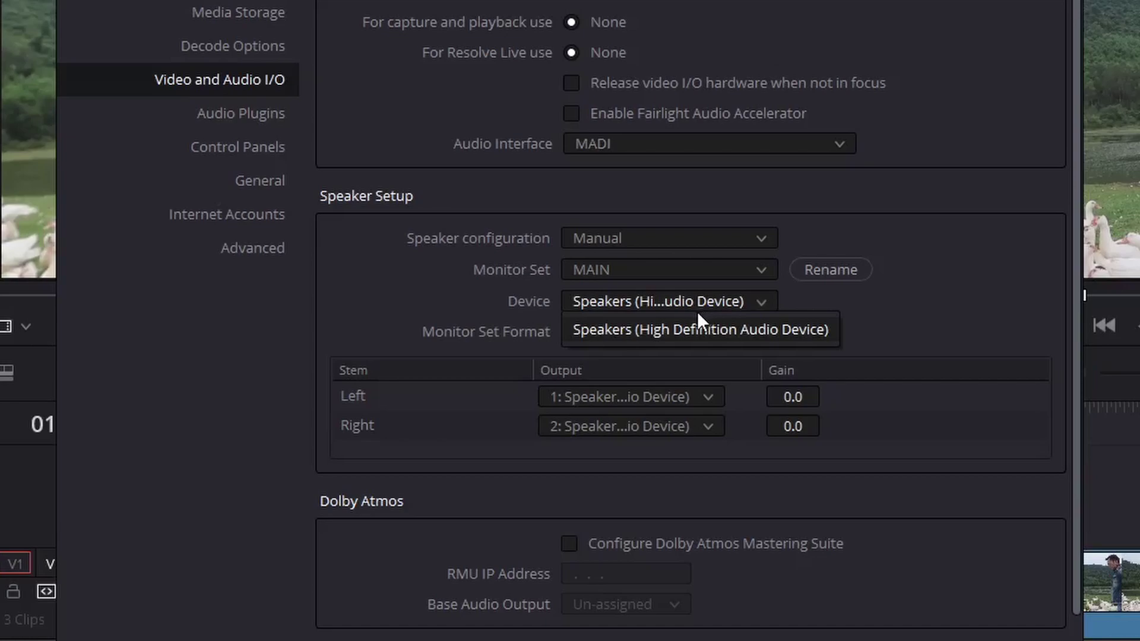
{"action": "left_click", "coordinate": [689, 330]}
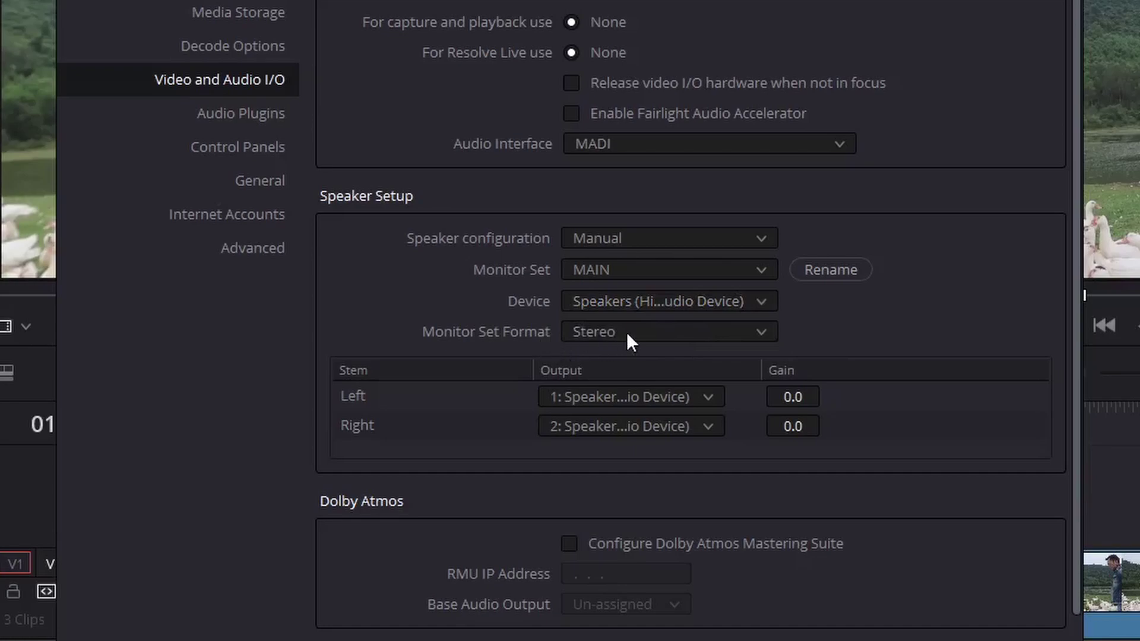
Keep the format at Stereo, routing Left to Speakers output 1 and Right to output 2
{"action": "left_click", "coordinate": [647, 336]}
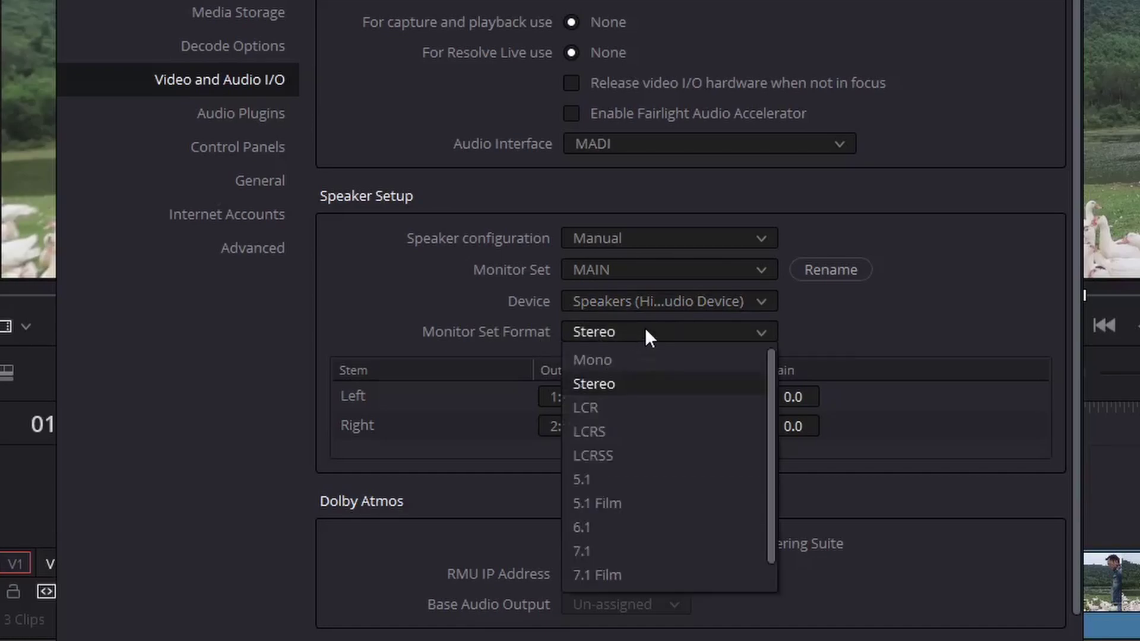
{"action": "left_click", "coordinate": [718, 378]}
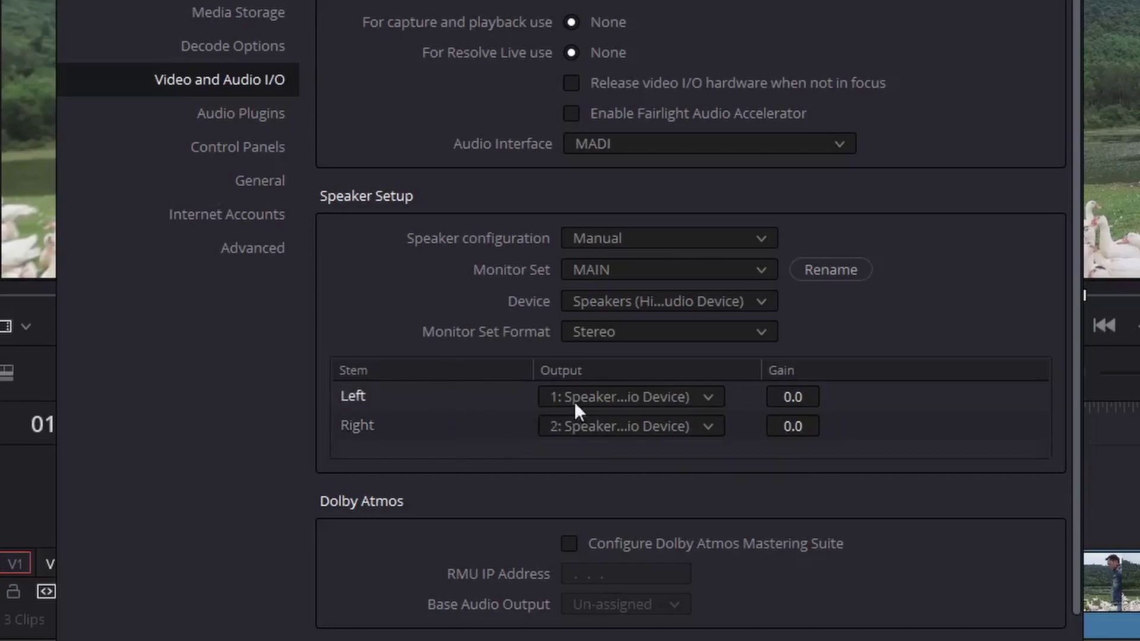
{"action": "left_click", "coordinate": [590, 397]}
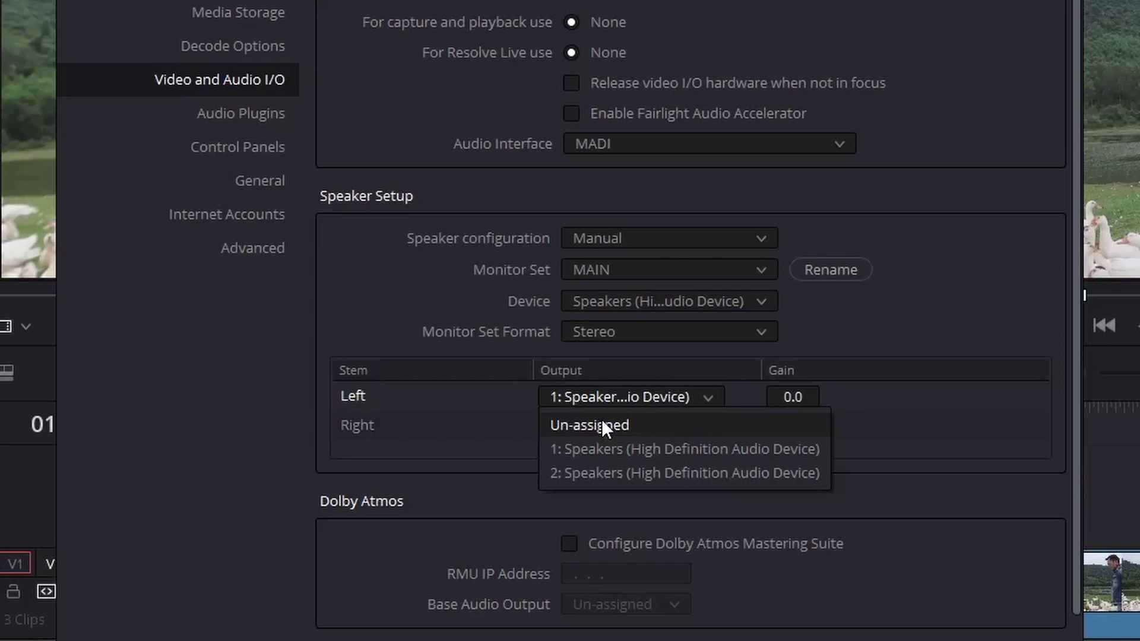
{"action": "left_click", "coordinate": [625, 447]}
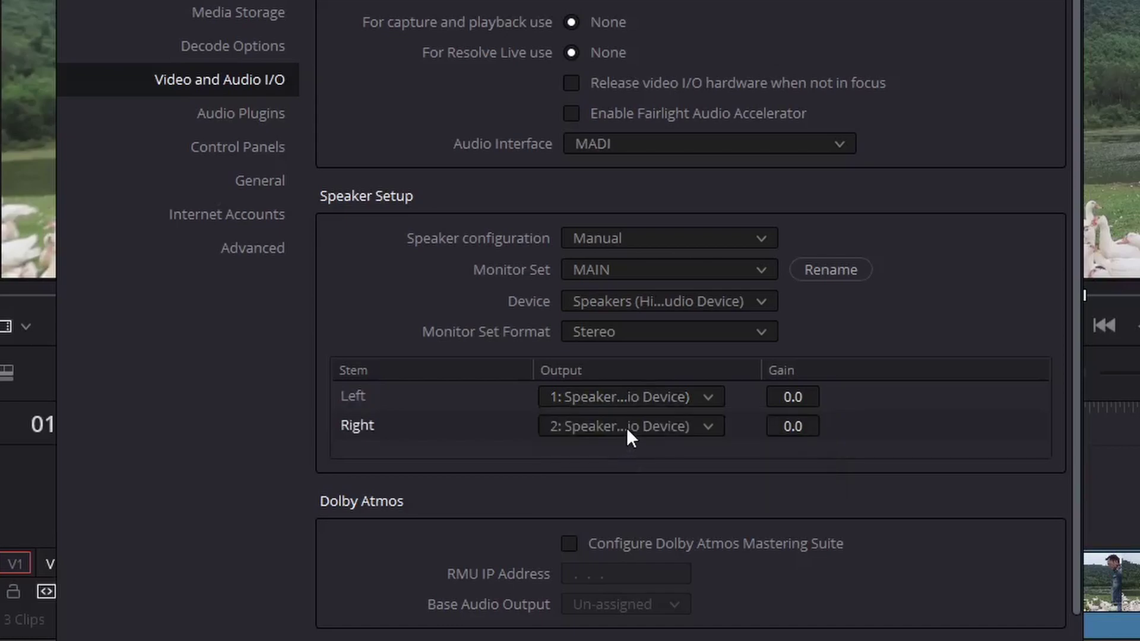
{"action": "left_click", "coordinate": [626, 428]}
{"action": "left_click", "coordinate": [639, 502]}
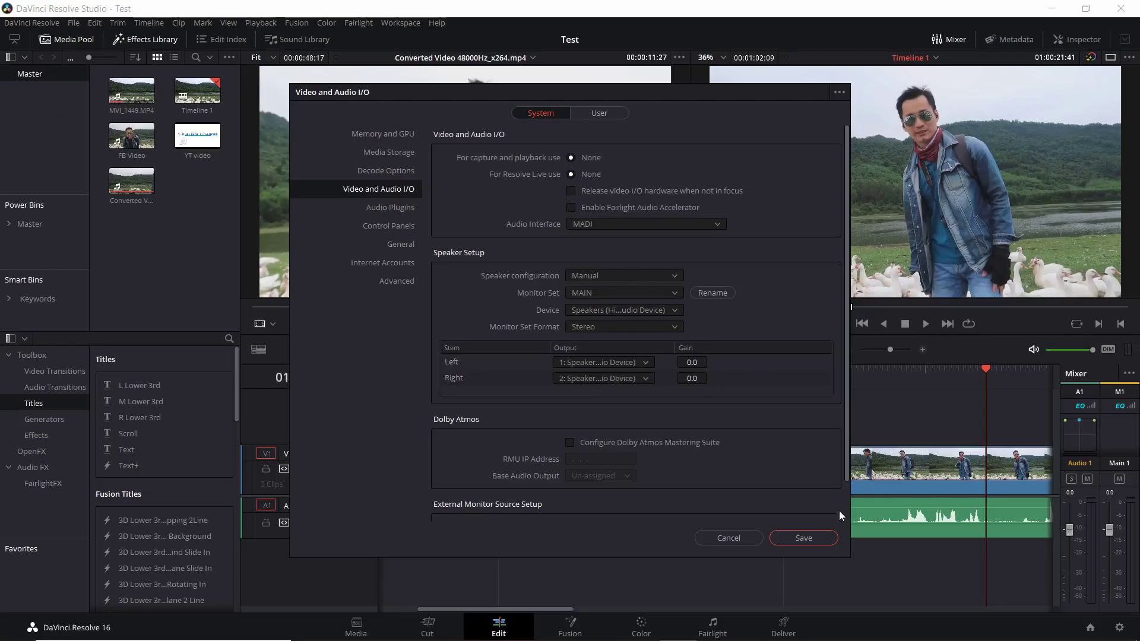
Save the Manual speaker preferences, then play and stop the converted clip on Timeline 1
{"action": "left_click", "coordinate": [818, 538]}
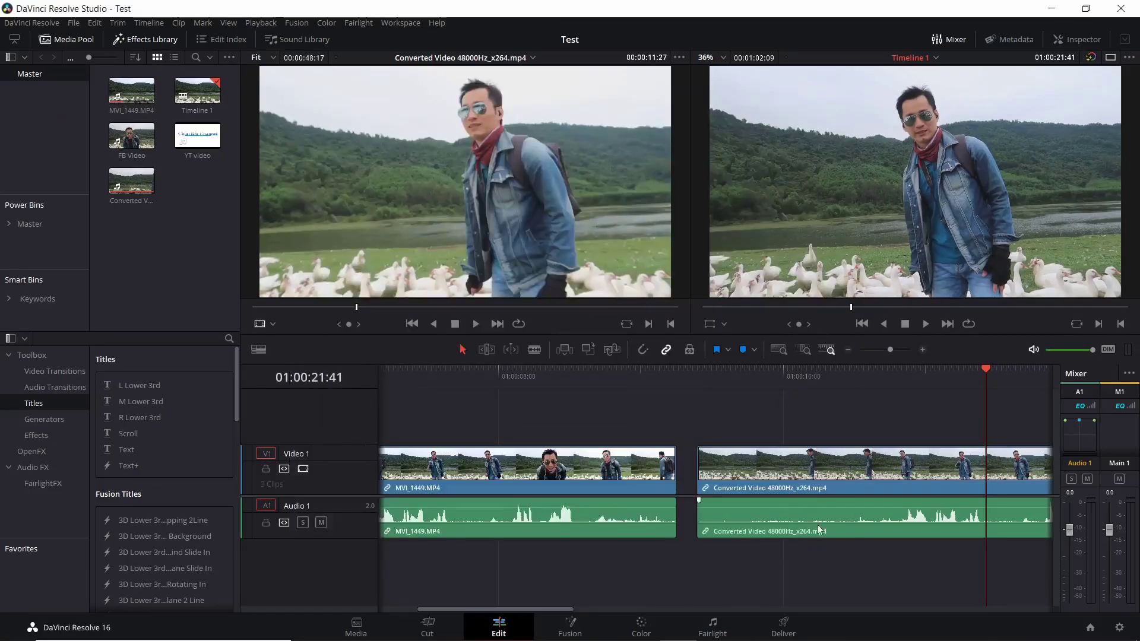
{"action": "left_click", "coordinate": [884, 380]}
{"action": "key", "text": "space"}
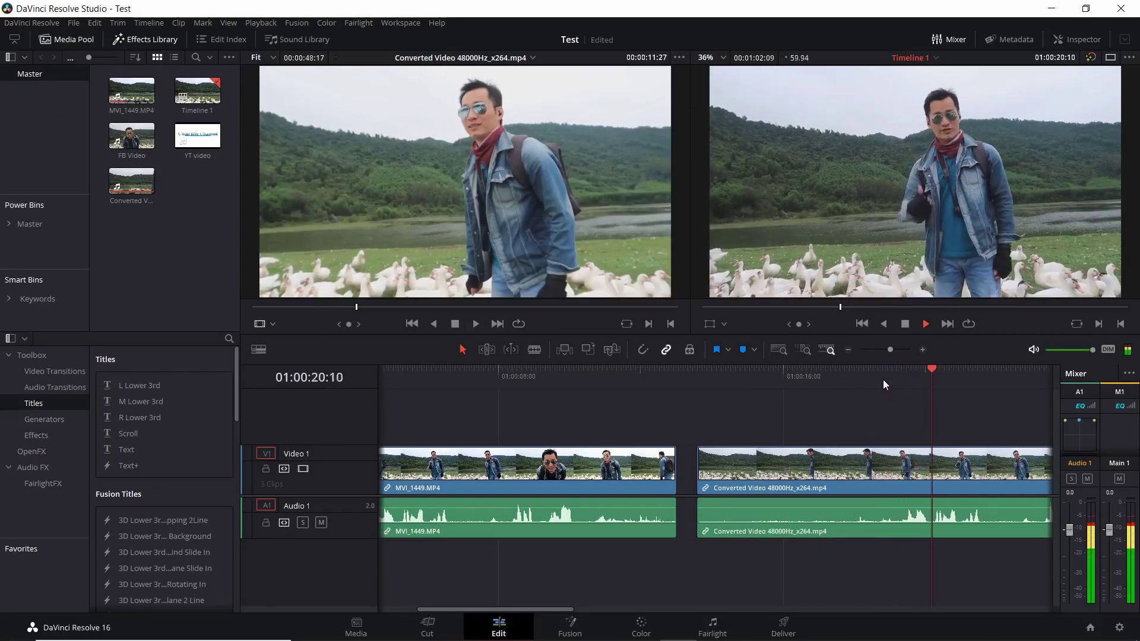
{"action": "key", "text": "space"}
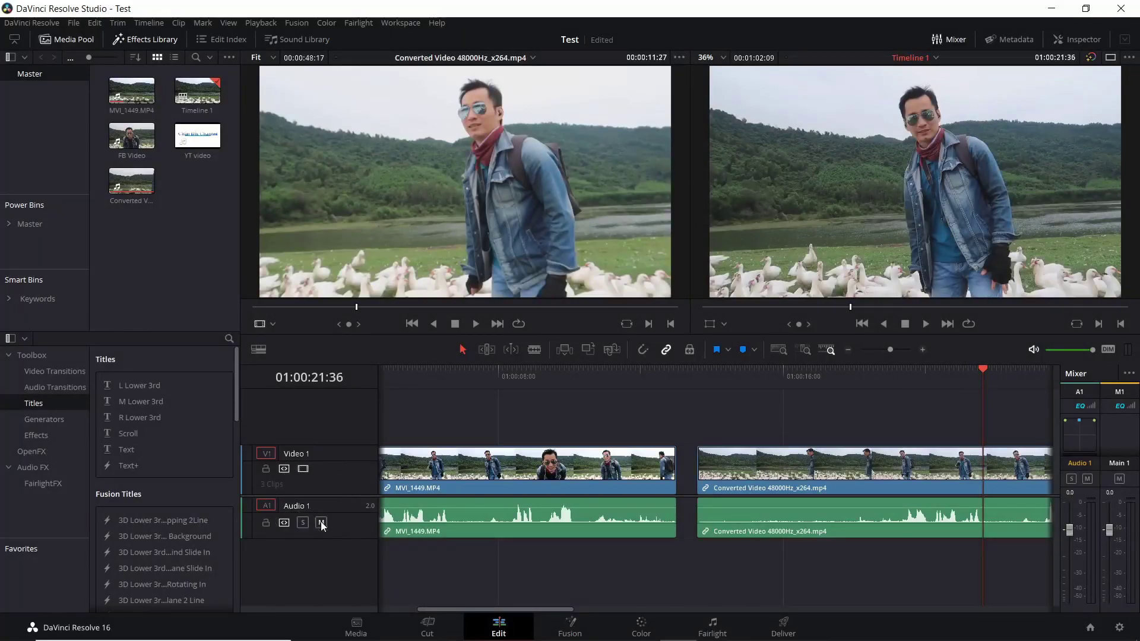
Mute Audio 1, play the converted clip to test, then unmute Audio 1
{"action": "left_click", "coordinate": [324, 526]}
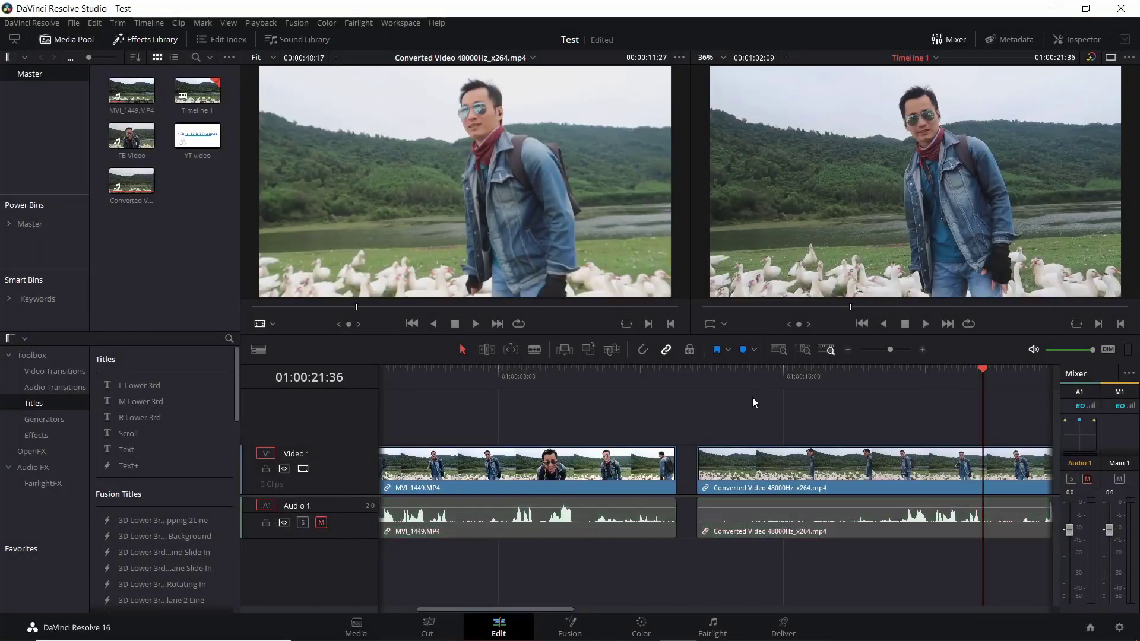
{"action": "left_click", "coordinate": [767, 376]}
{"action": "key", "text": "space"}
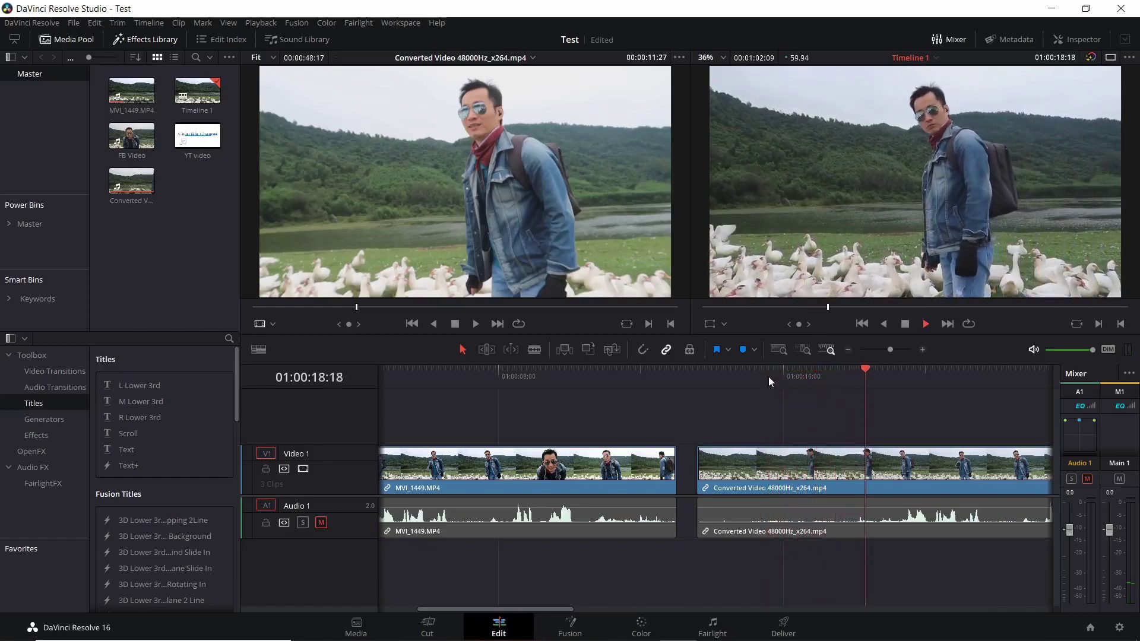
{"action": "key", "text": "space"}
{"action": "left_click", "coordinate": [321, 522]}
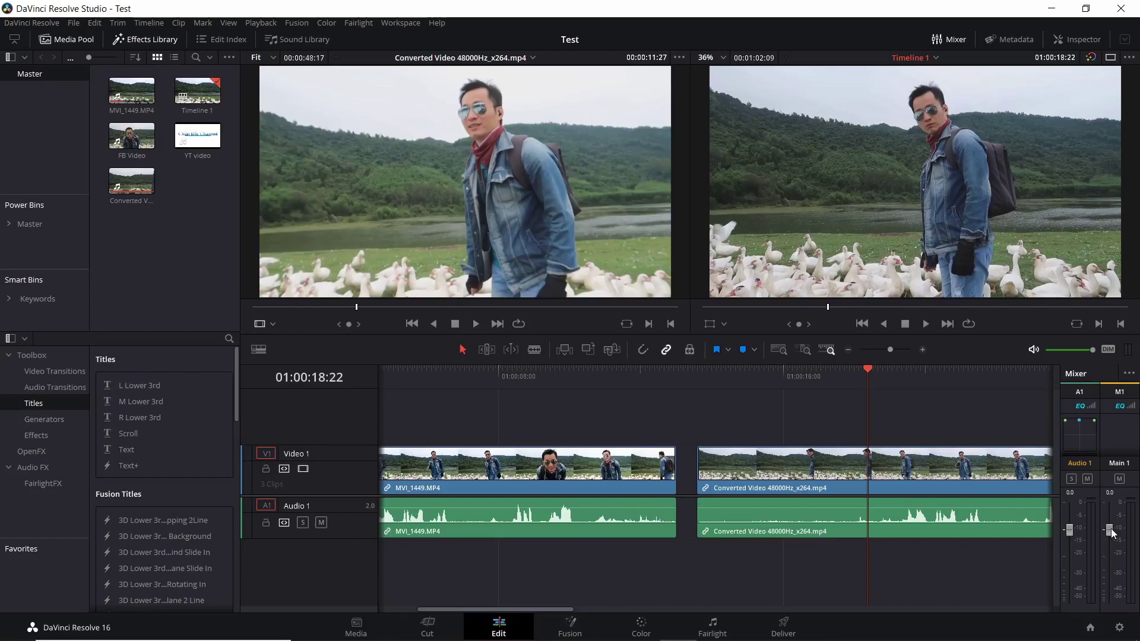
Lower the Main 1 fader to -33, listen, then raise it back to 0.0 and replay
{"action": "left_click_drag", "start_coordinate": [1109, 535], "coordinate": [1103, 589]}
{"action": "key", "text": "space"}
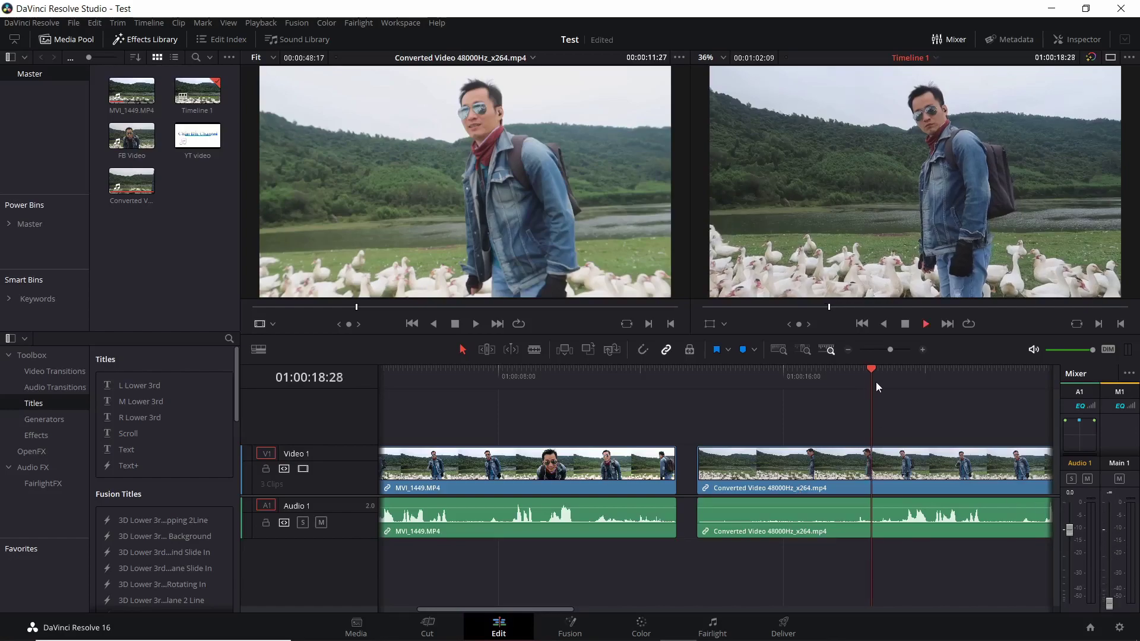
{"action": "key", "text": "space"}
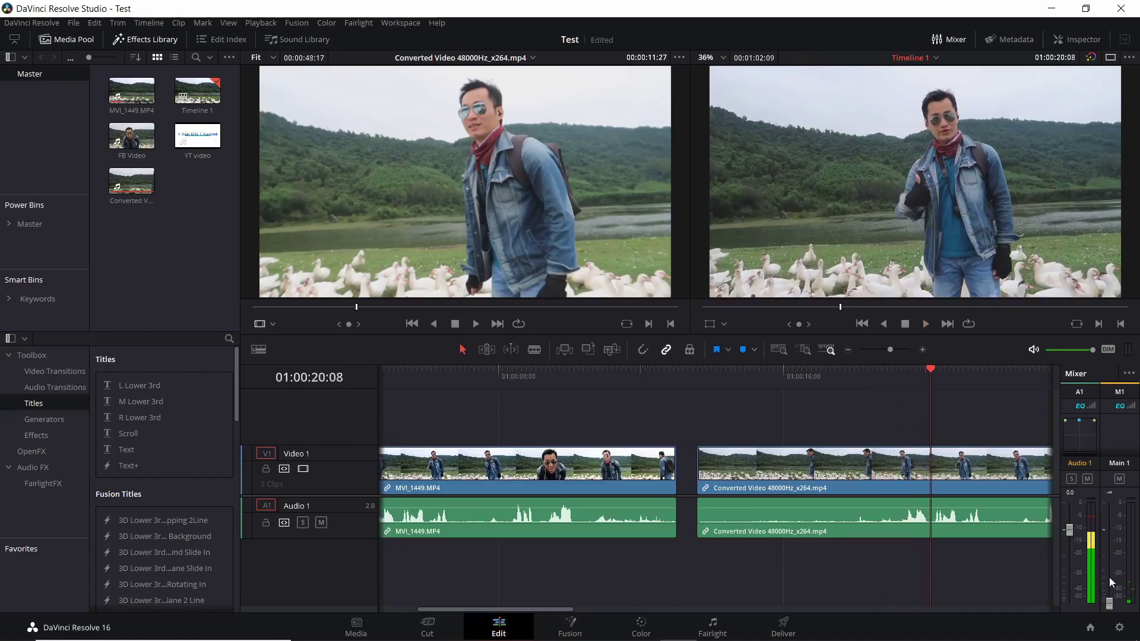
{"action": "left_click_drag", "start_coordinate": [1109, 603], "coordinate": [1109, 529]}
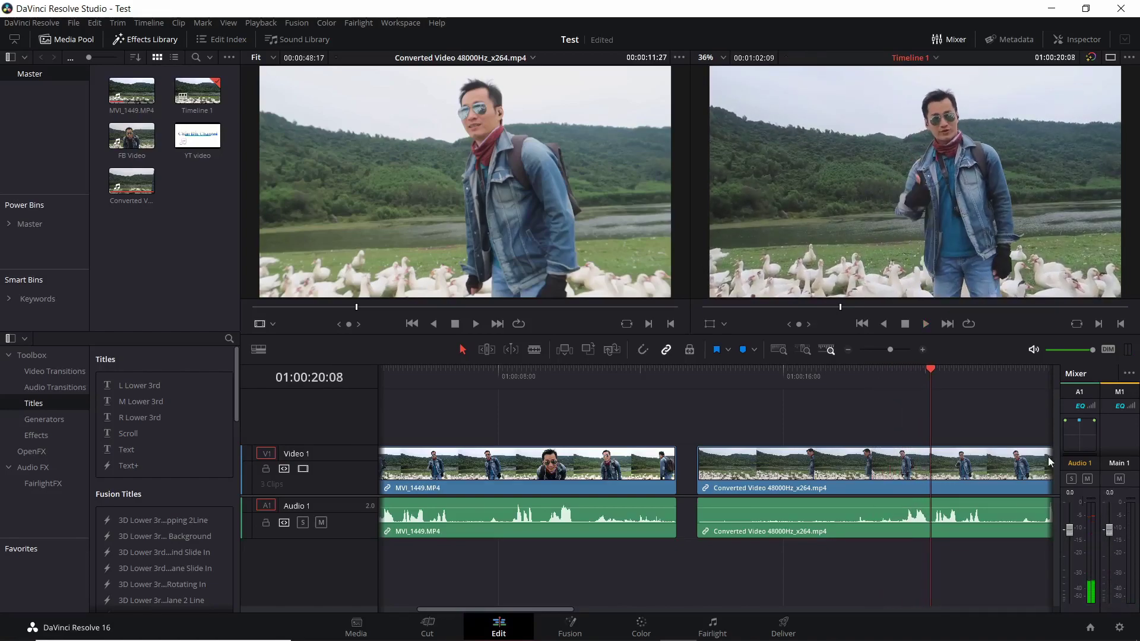
{"action": "left_click", "coordinate": [887, 379]}
{"action": "key", "text": "space"}
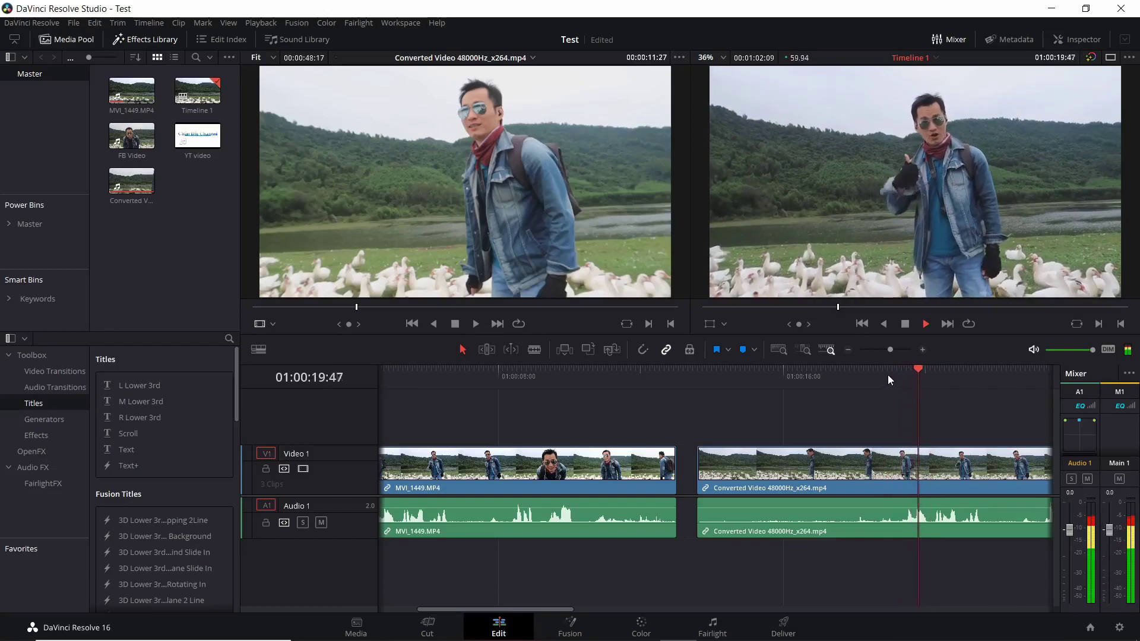
{"action": "key", "text": "space"}
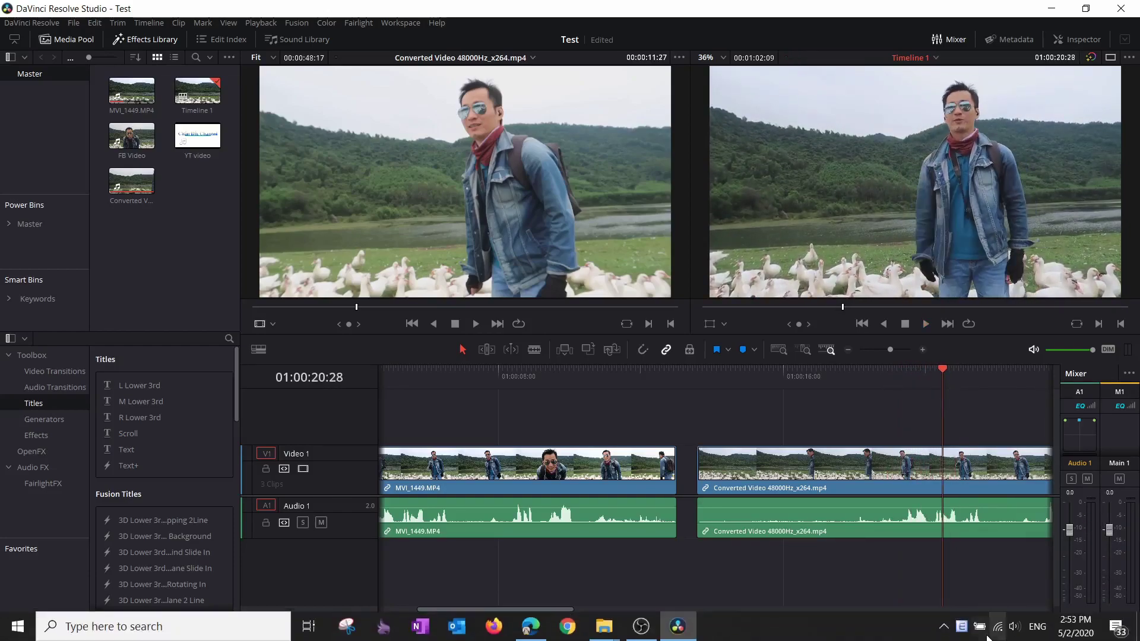
Set the Windows speaker volume to 55
{"action": "left_click", "coordinate": [1014, 626]}
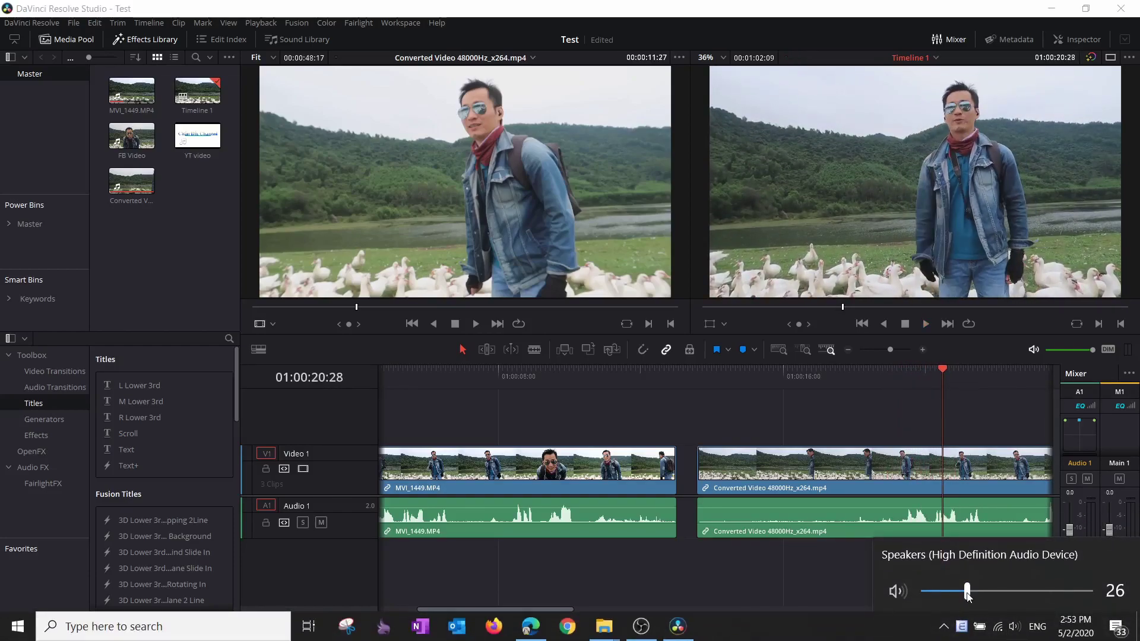
{"action": "left_click_drag", "start_coordinate": [966, 591], "coordinate": [896, 591]}
{"action": "left_click_drag", "start_coordinate": [924, 592], "coordinate": [1017, 591]}
{"action": "left_click", "coordinate": [945, 383]}
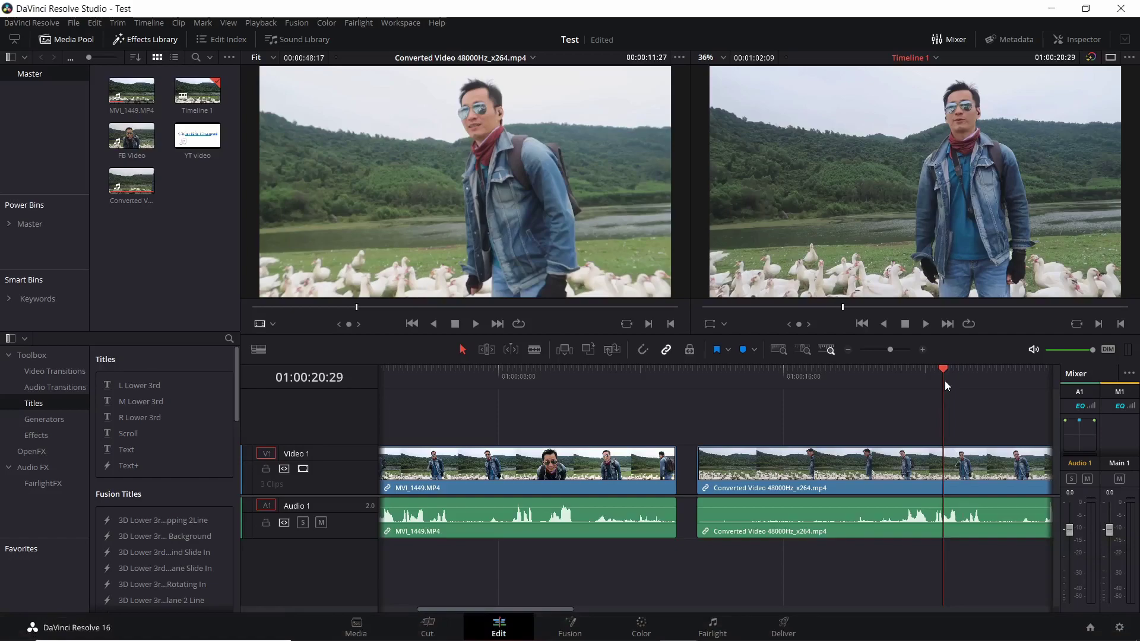